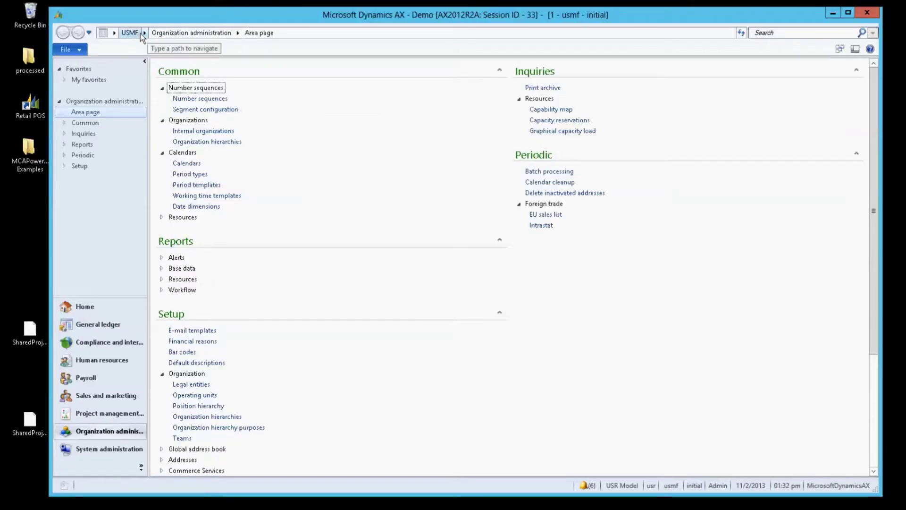
- Open the invoice journal for sales order 000754 from Sales and marketing's All sales orders list
click(144, 32)
click(168, 105)
click(193, 196)
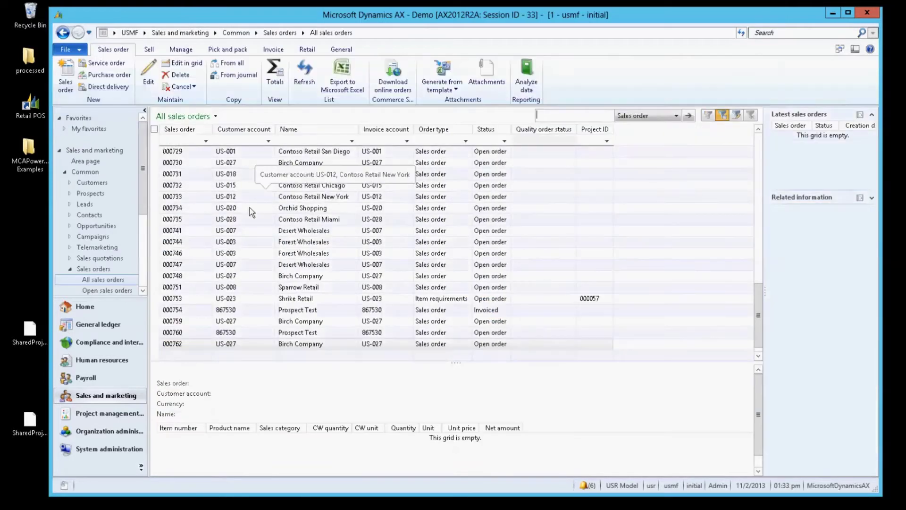
click(274, 50)
click(248, 72)
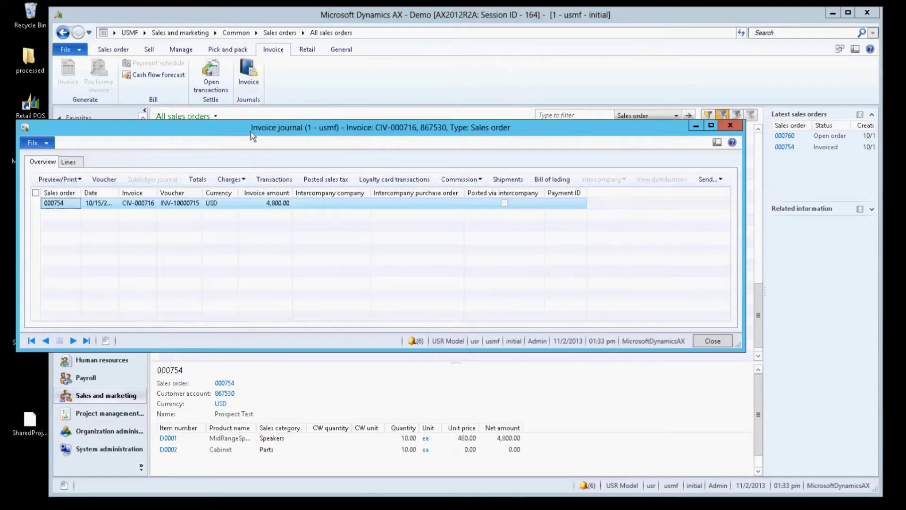
drag(250, 131, 301, 128)
- Check via Personalize that invoice CIV-000716's header field comes from the CustInvoiceJour table
click(196, 202)
right_click(197, 203)
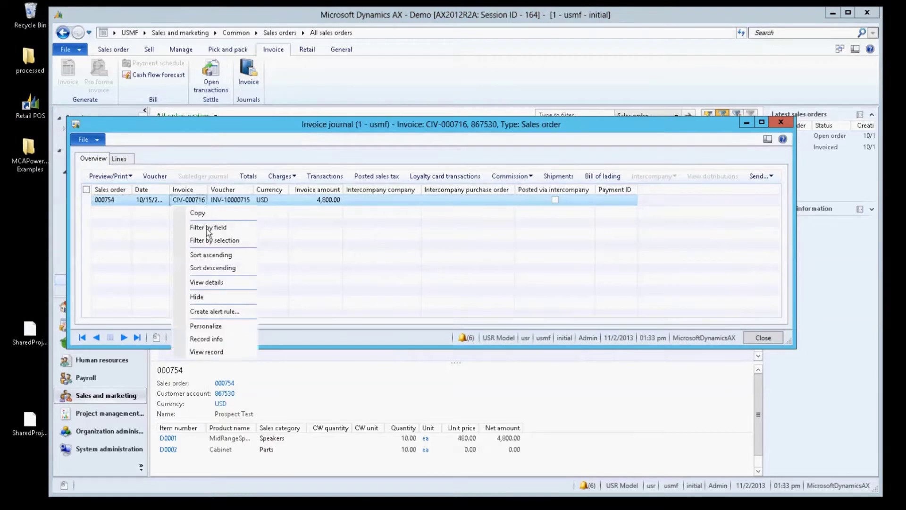
click(207, 329)
drag(464, 324, 507, 325)
click(654, 121)
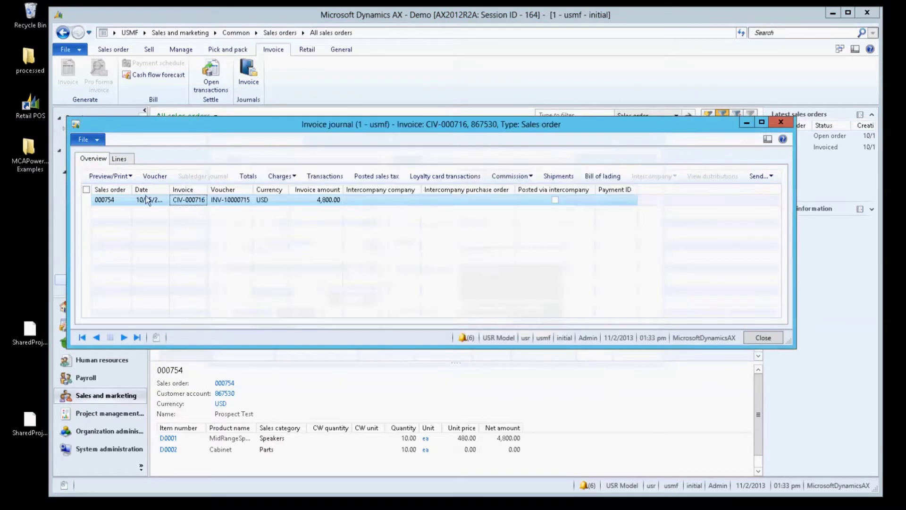
- Check via Personalize that the invoice line fields come from the CustInvoiceTrans table
click(119, 159)
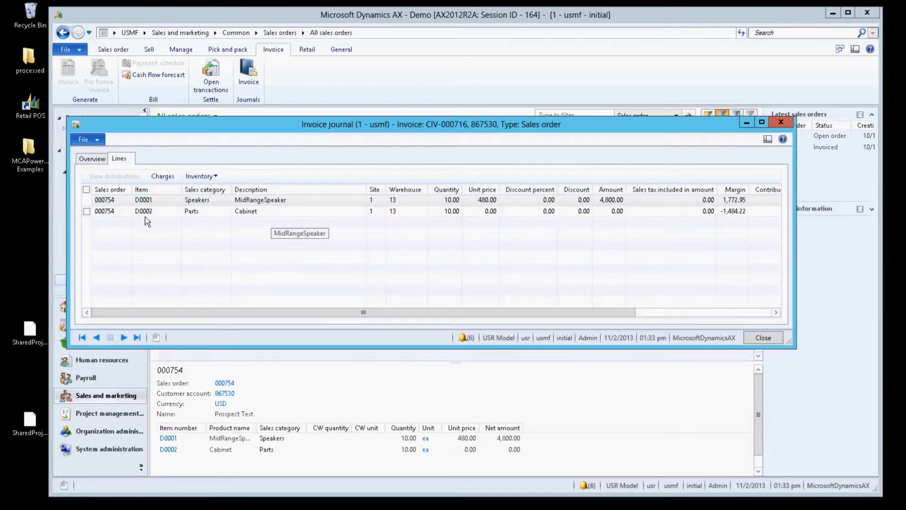
right_click(97, 212)
click(118, 337)
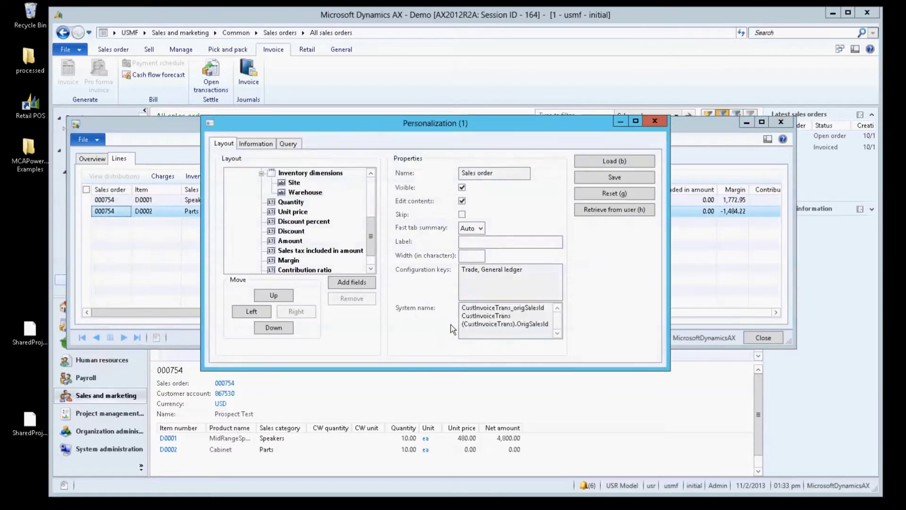
drag(466, 323, 516, 324)
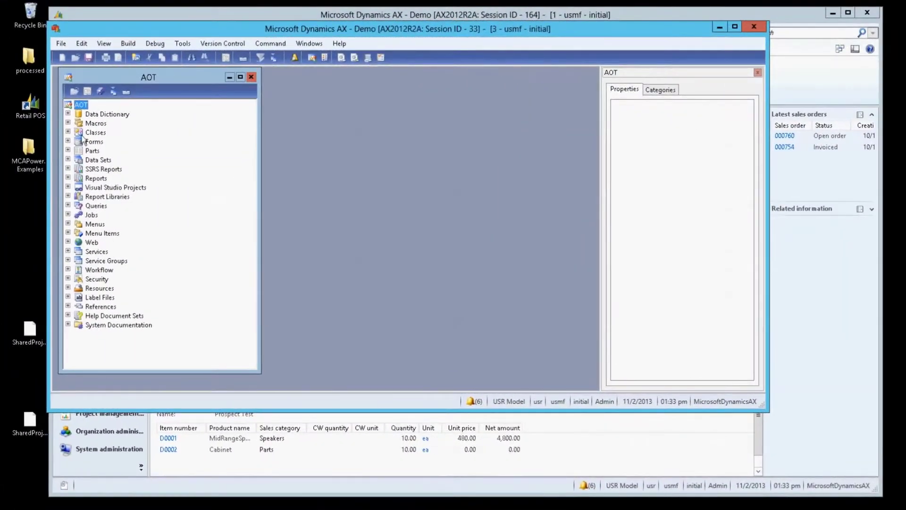
- Locate and expand the McaCustInvoiceTrans query under Data Dictionary > Queries
click(68, 113)
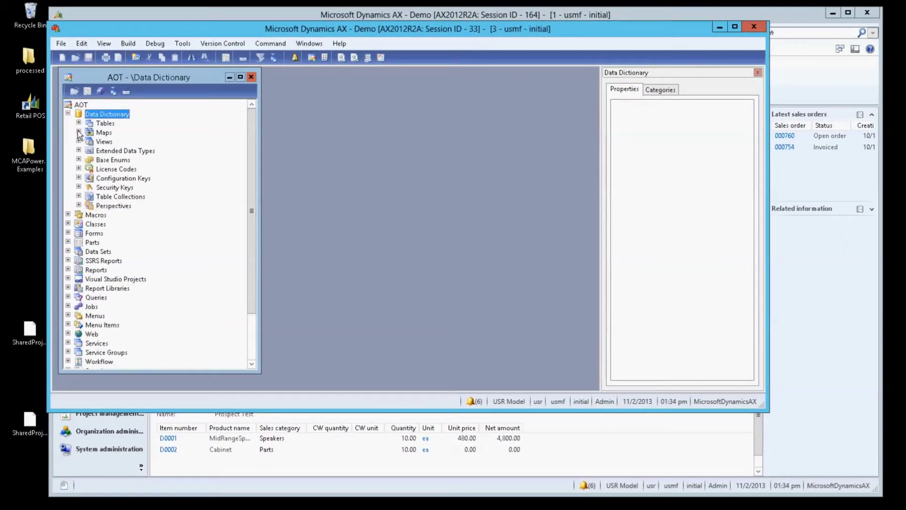
click(68, 297)
text(mca)
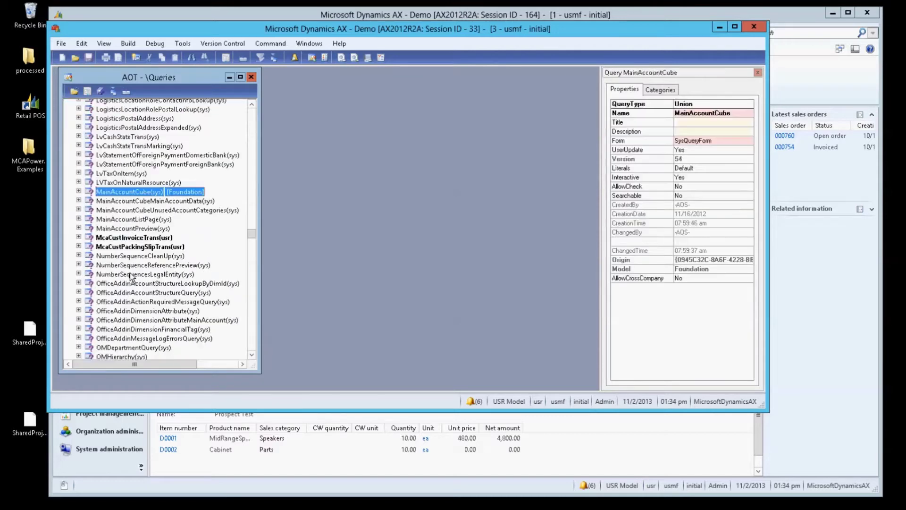
click(130, 248)
click(131, 238)
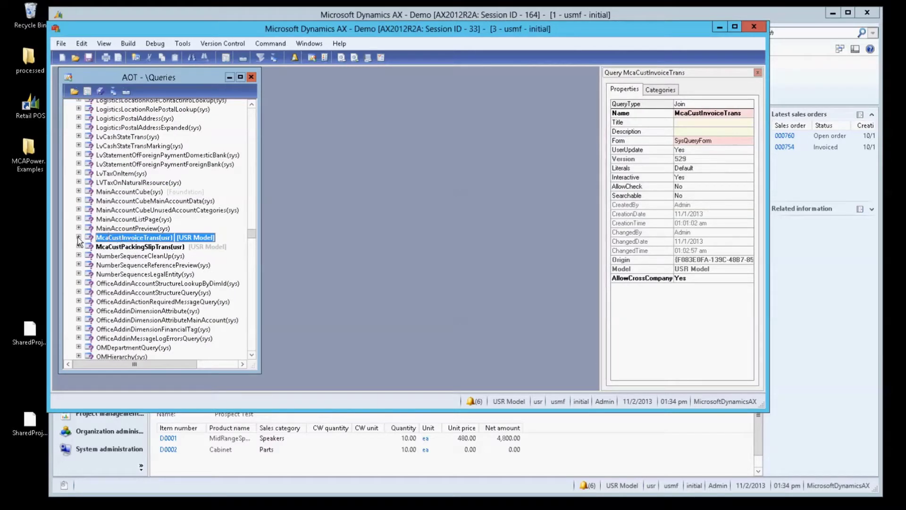
- Review the CustInvoiceJour data source's JoinMode and AllowAdd properties, then collapse the query and open a new AOT
click(78, 237)
click(89, 255)
click(100, 264)
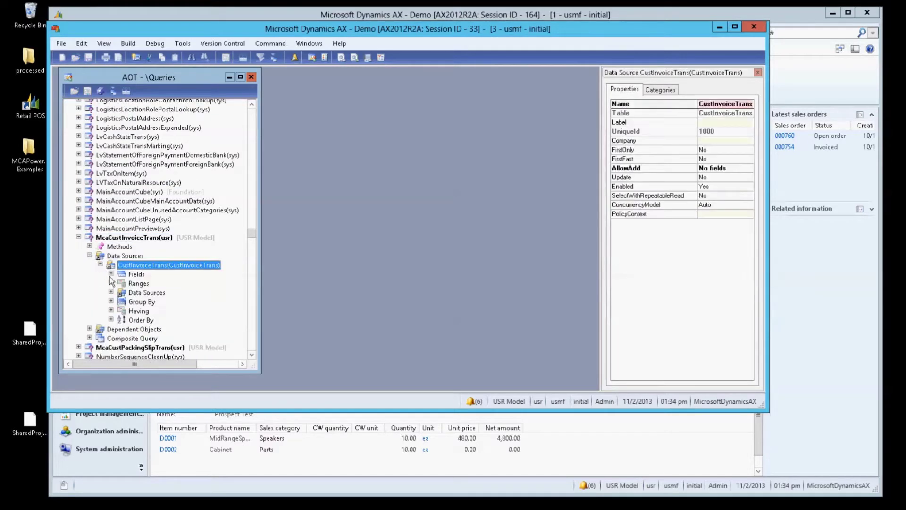
click(111, 292)
key(Down)
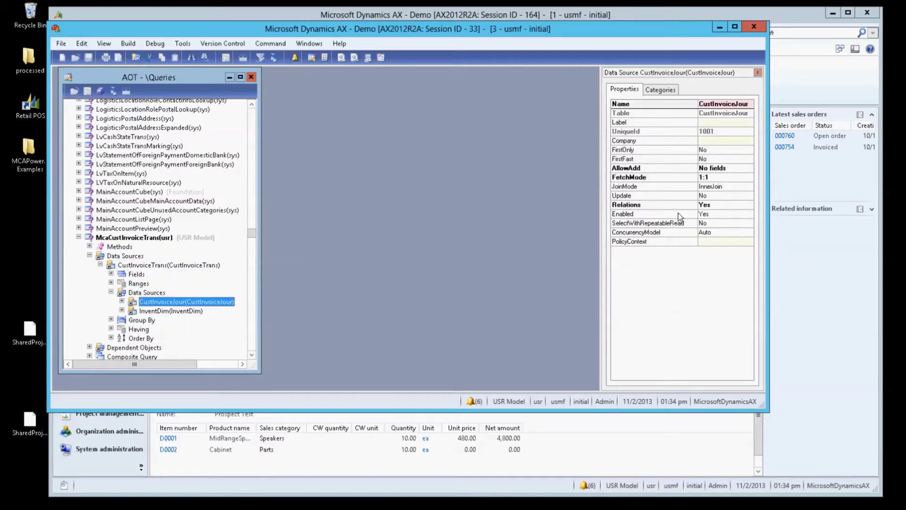
click(706, 186)
click(723, 168)
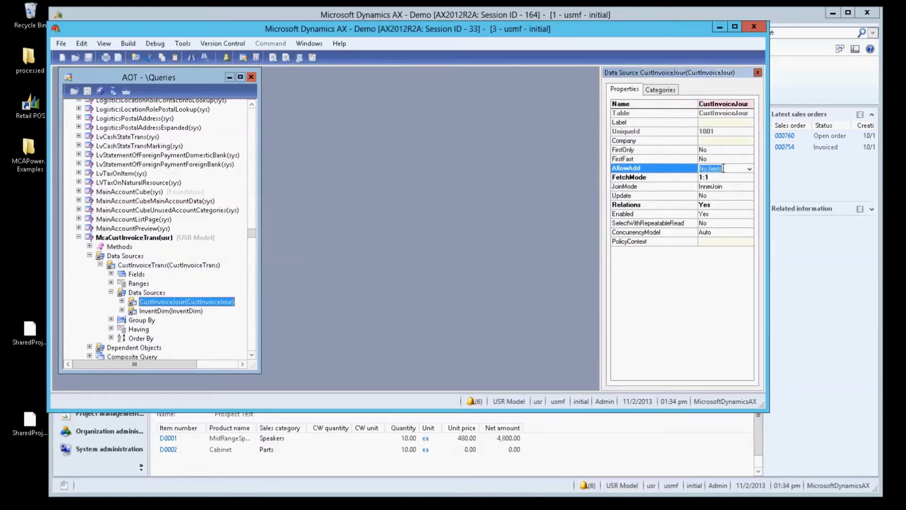
click(79, 237)
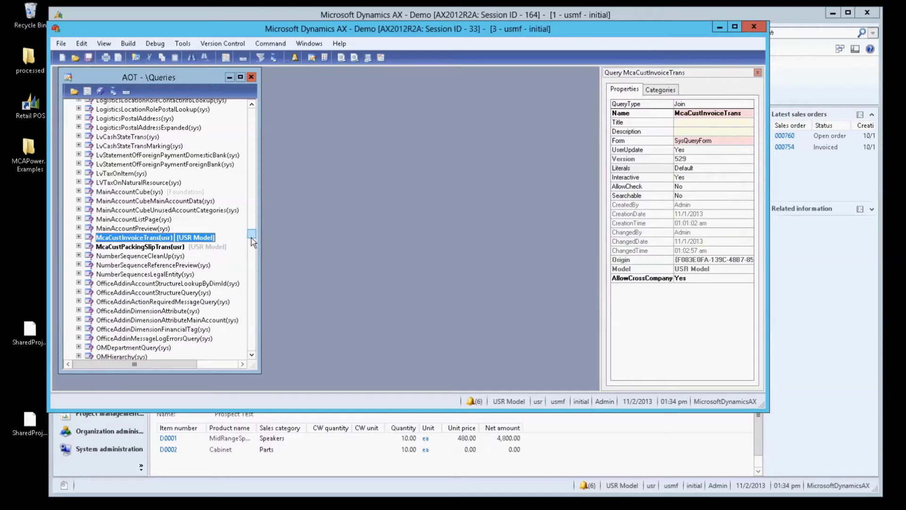
click(312, 58)
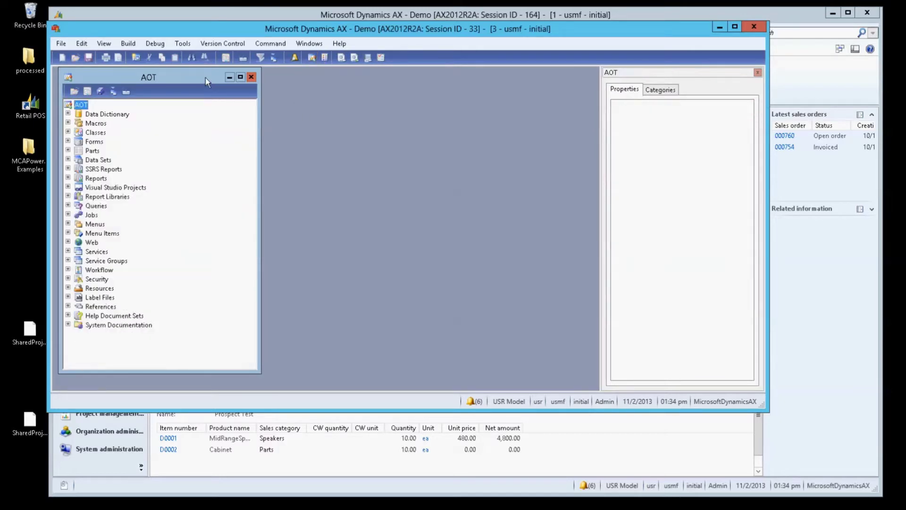
- Drag the McaCustInvoiceTrans query onto the McaCustInvoiceTrans view's Metadata node
click(282, 115)
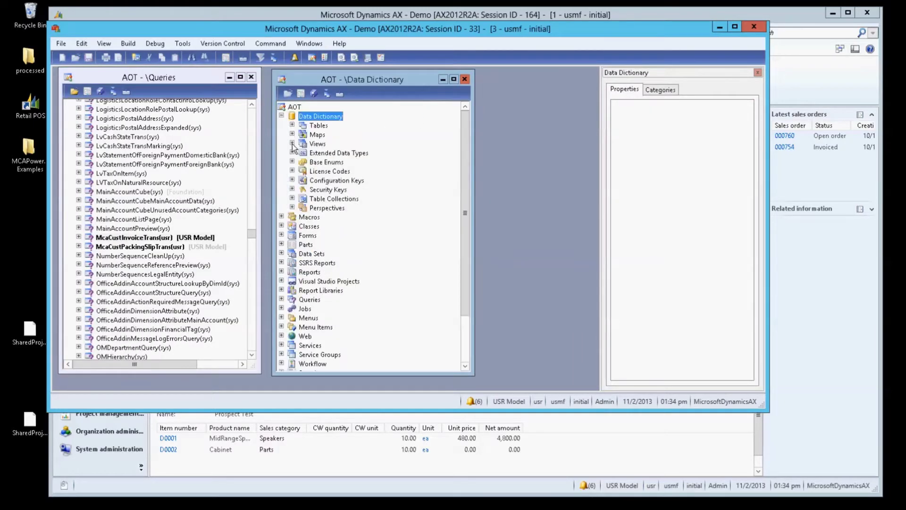
click(295, 153)
click(373, 168)
text(mca)
click(303, 240)
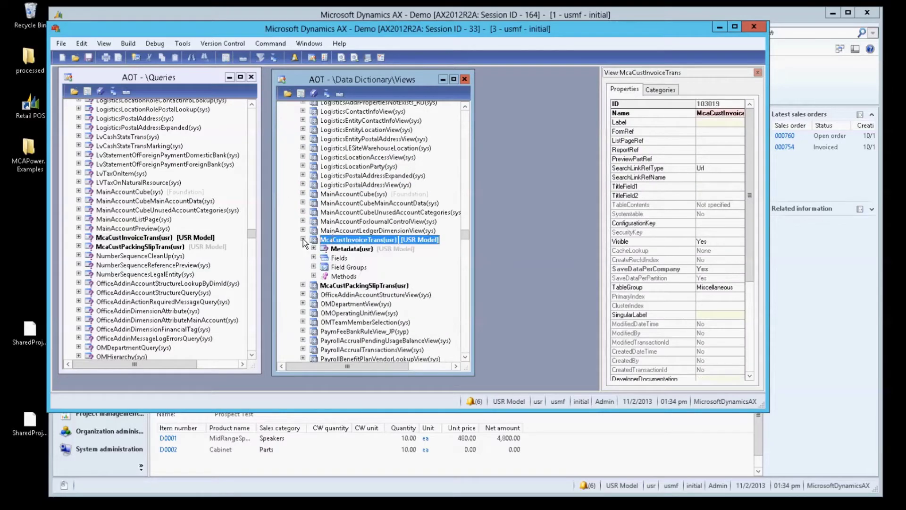
click(226, 240)
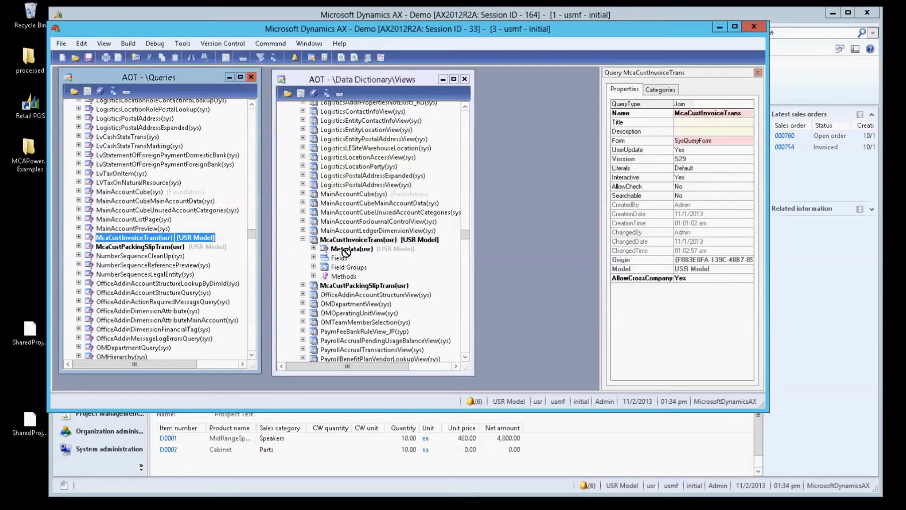
drag(184, 236, 314, 253)
- Review the view's CustInvoiceTrans metadata fields, trying the Weight field, then open a third AOT window
click(324, 266)
double_click(347, 286)
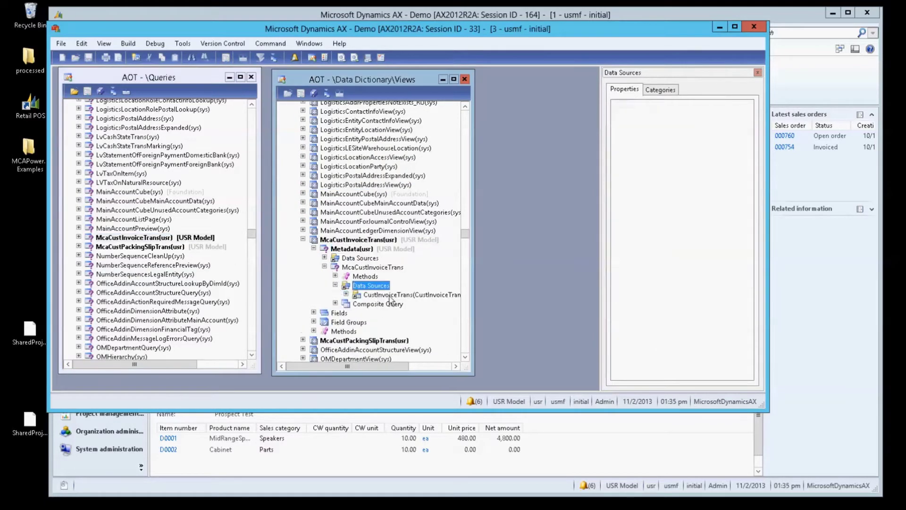
double_click(377, 295)
double_click(383, 303)
drag(465, 224, 463, 246)
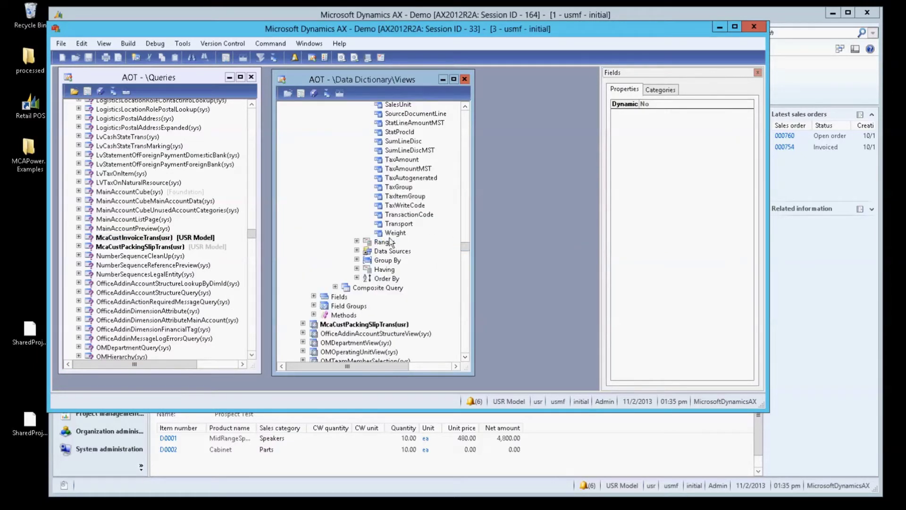
mouse_move(394, 233)
mouse_down()
mouse_move(338, 299)
mouse_move(412, 236)
mouse_up()
drag(470, 250, 466, 214)
click(303, 172)
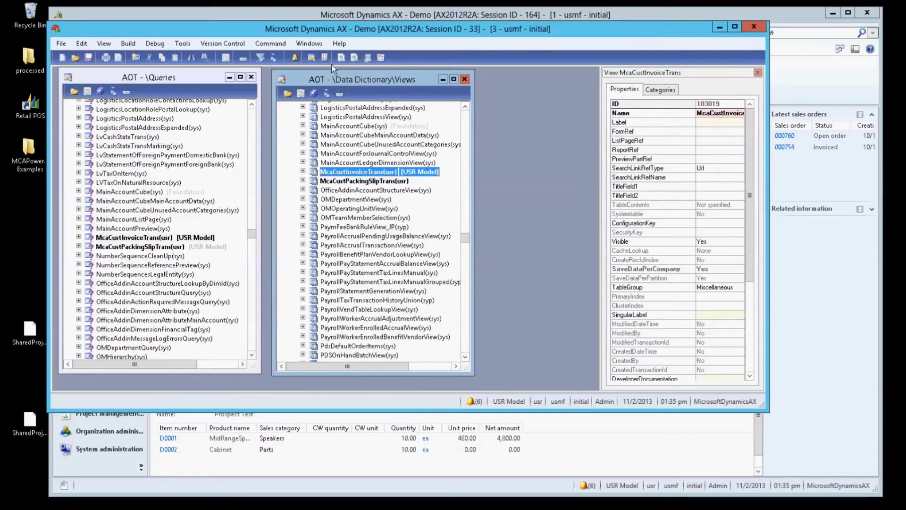
click(326, 57)
drag(172, 79, 564, 91)
- Expand Perspectives > McaCustInvoiceTrans > Views > McaCustInvoiceTrans > Fields and inspect ItemId's AnalysisUsage property
click(431, 117)
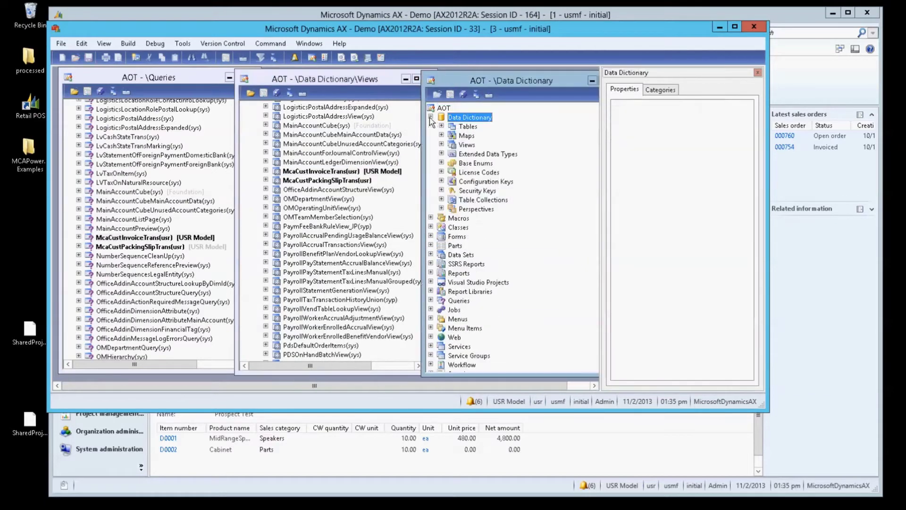
click(441, 209)
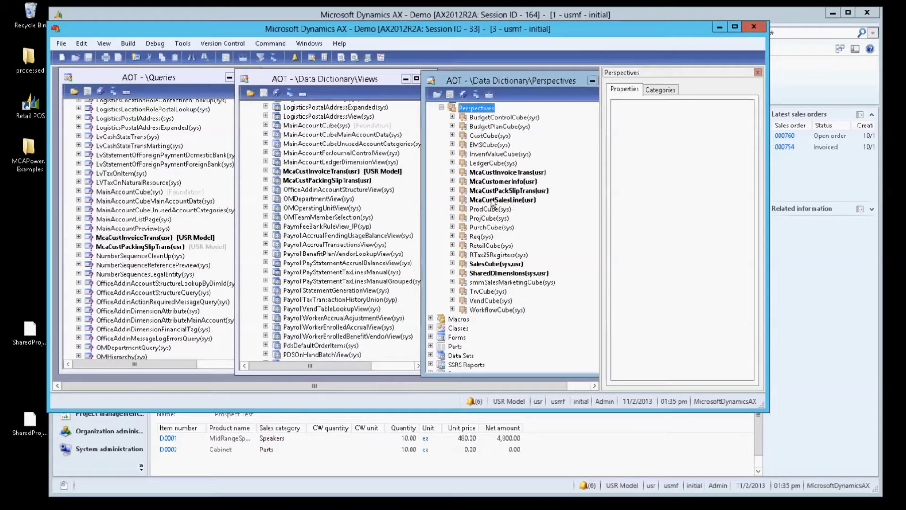
click(515, 173)
click(452, 172)
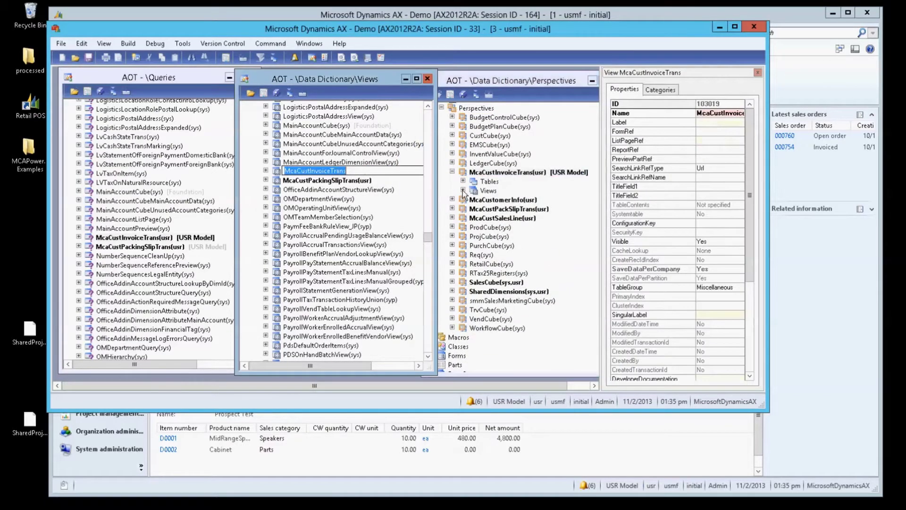
click(463, 191)
click(474, 200)
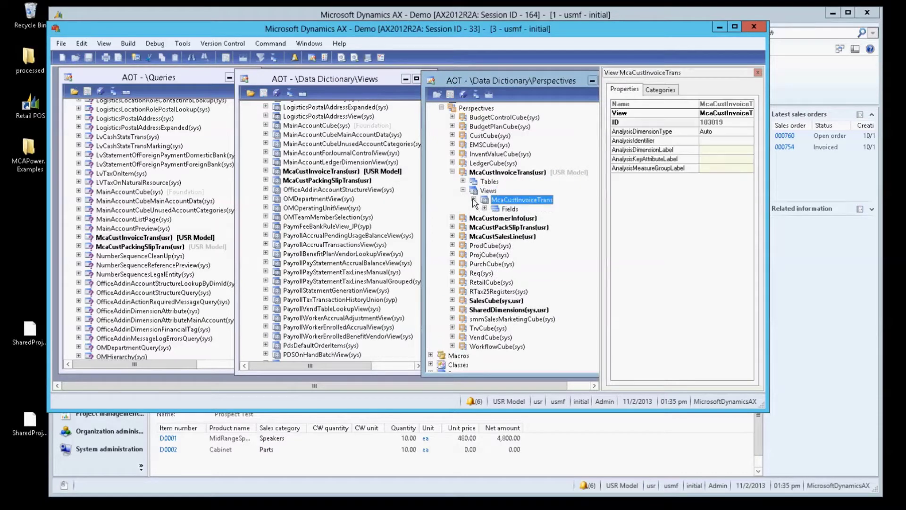
click(485, 209)
scroll(502, 211, up, 2)
click(508, 145)
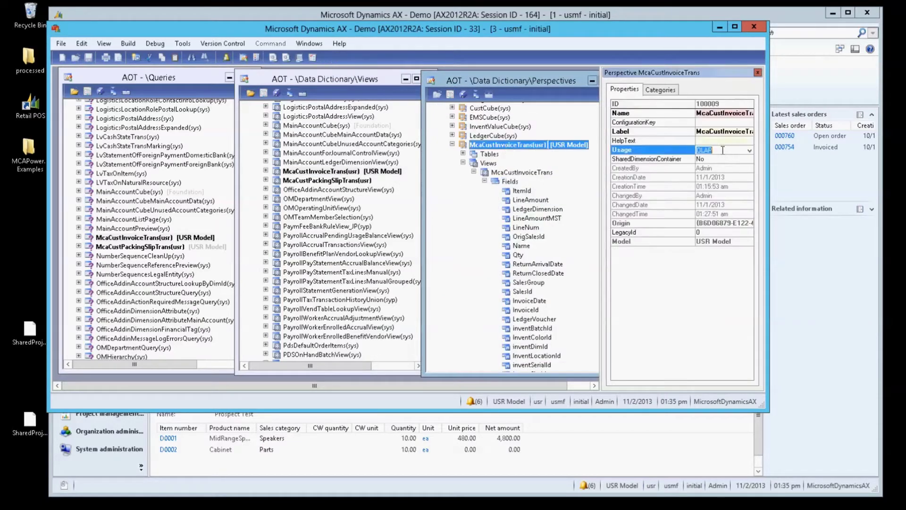
click(520, 191)
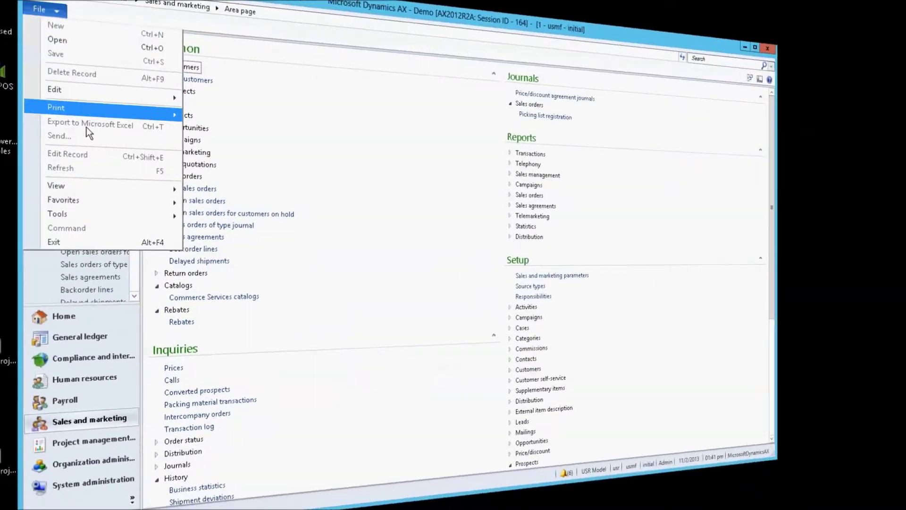
- Start the Analysis Services project wizard to update the existing McaSalesDataSet project
mouse_move(111, 223)
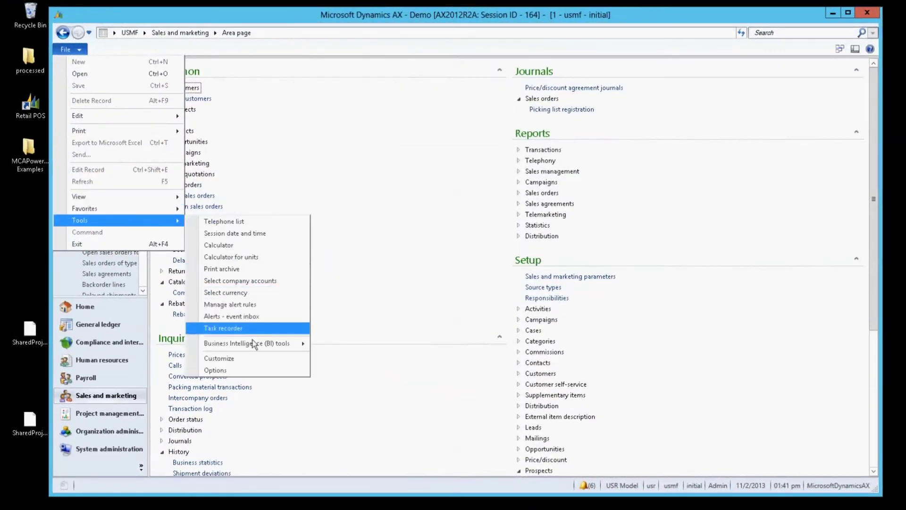
mouse_move(255, 343)
click(370, 397)
click(440, 310)
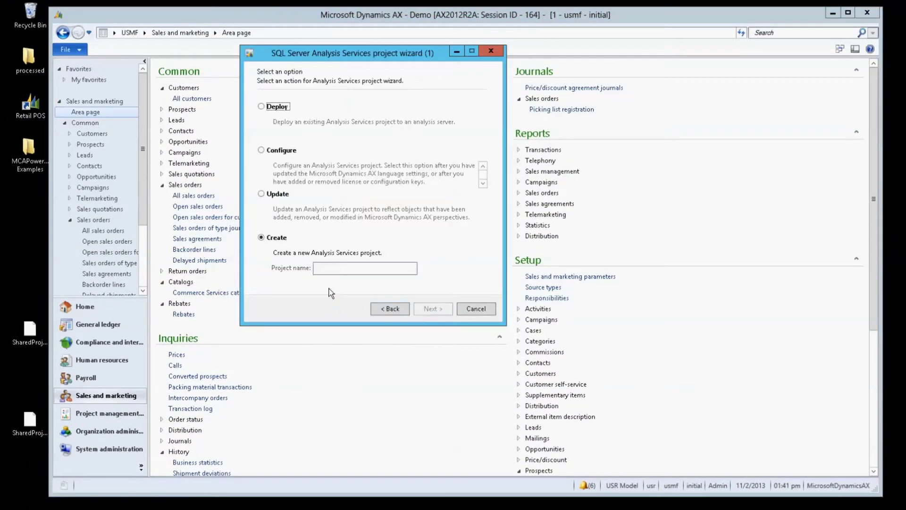
click(277, 194)
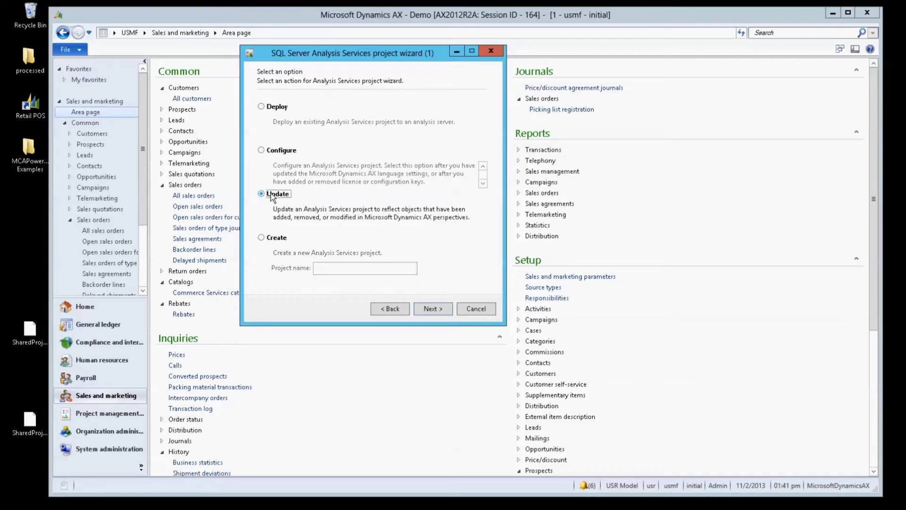
click(437, 308)
click(424, 115)
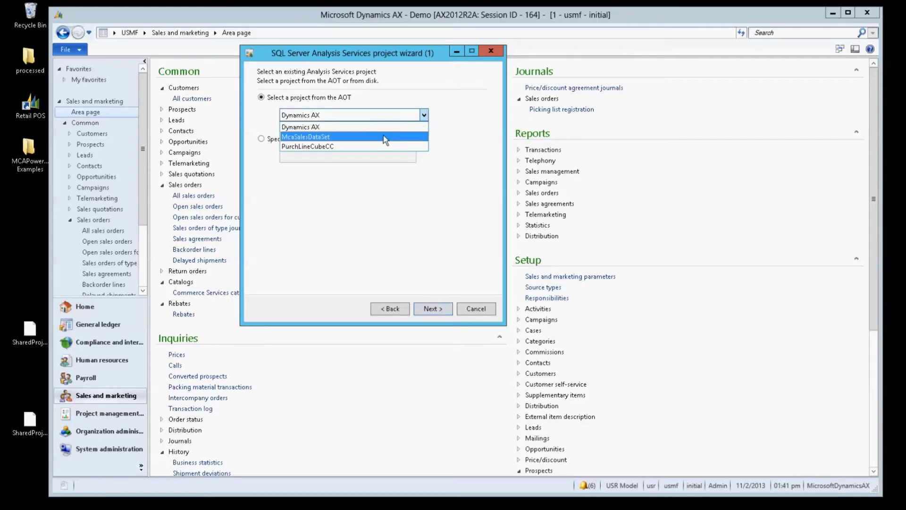
click(293, 131)
key(Return)
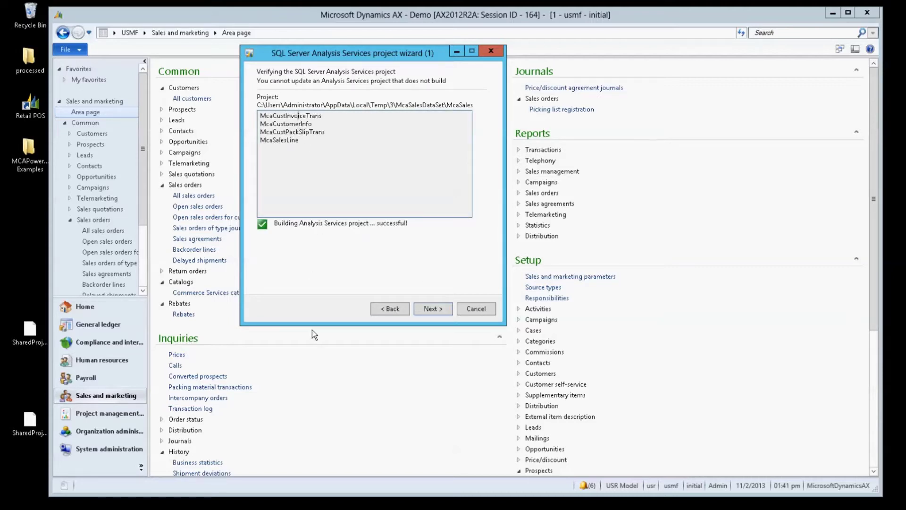
- Remove Shared dimensions from the selected perspectives and generate and apply the project changes
click(438, 308)
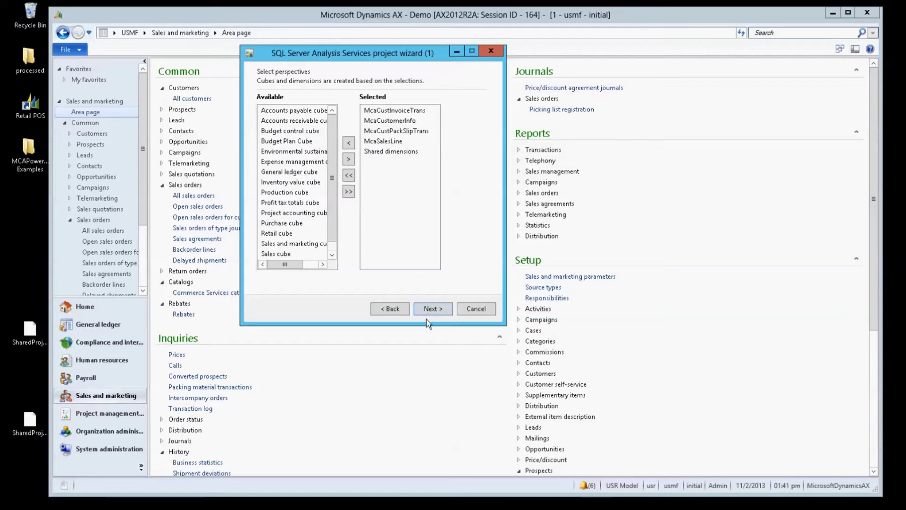
click(381, 153)
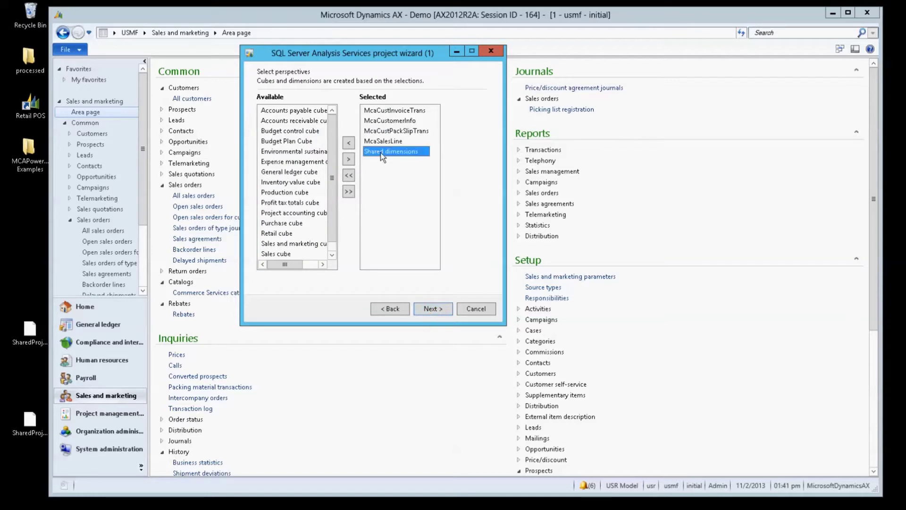
click(349, 143)
click(430, 307)
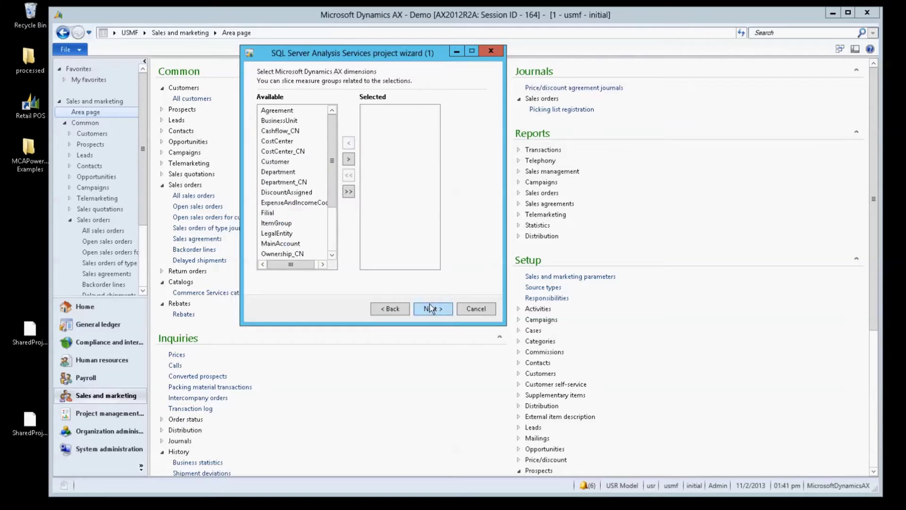
click(430, 308)
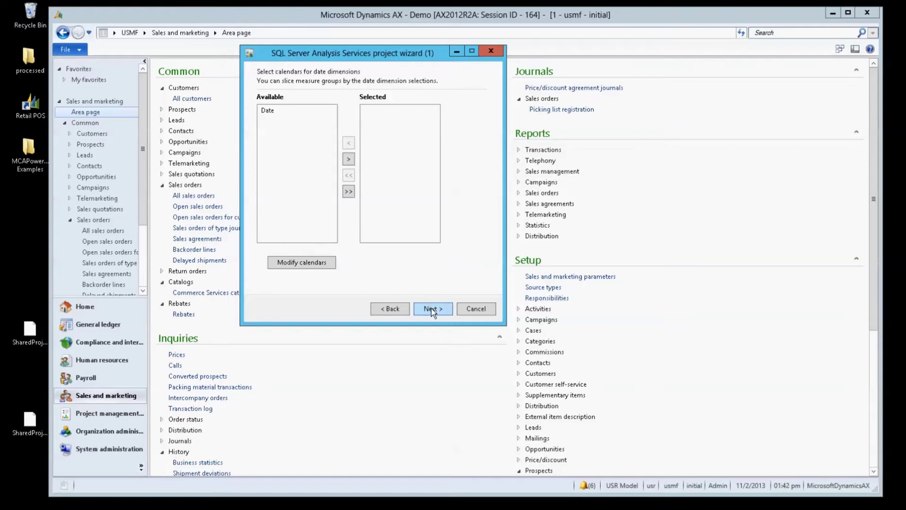
click(432, 307)
click(432, 308)
click(432, 308)
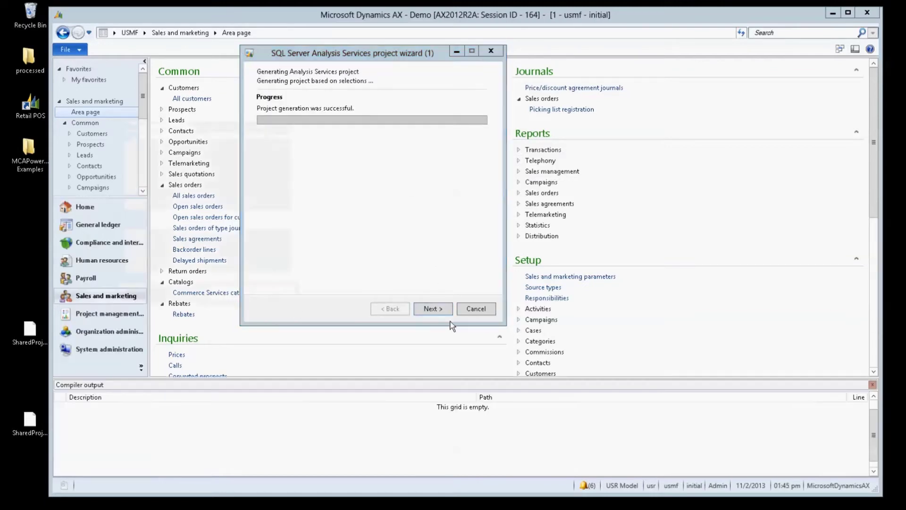
click(432, 309)
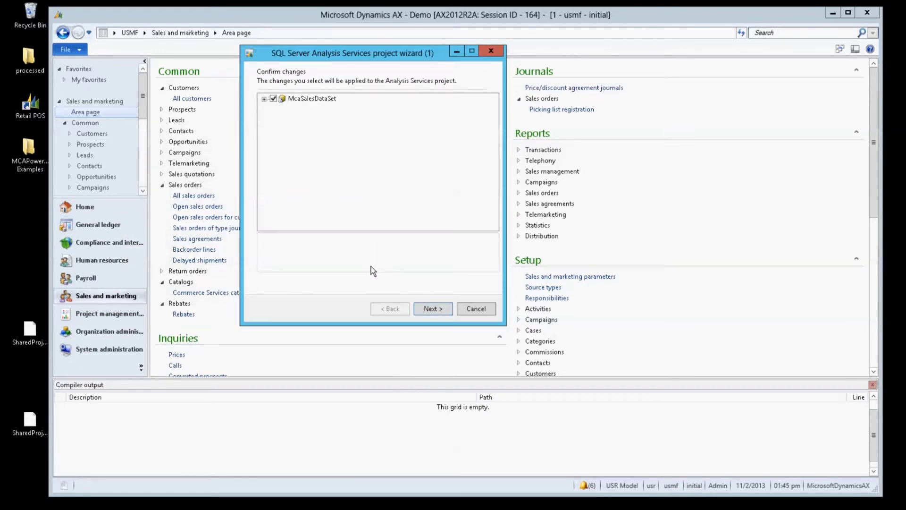
click(433, 309)
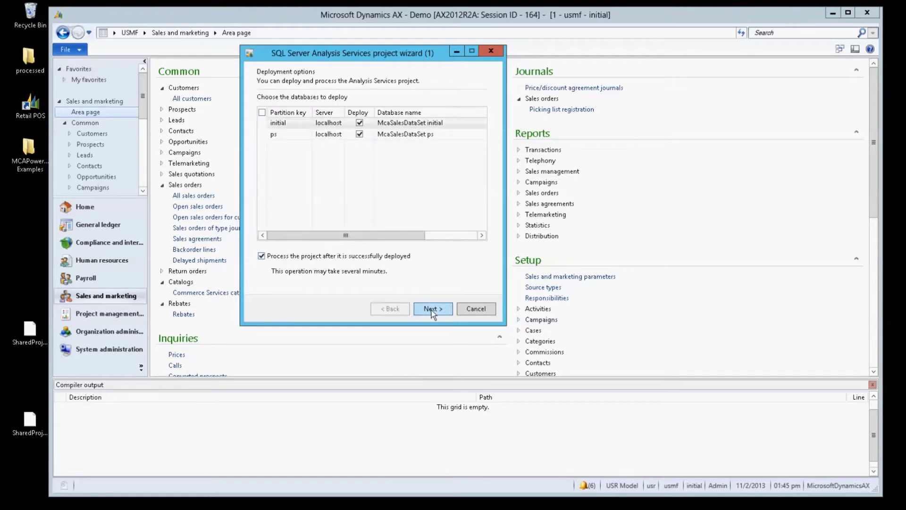
- Deploy and process the project to the selected databases, then switch to Excel
click(262, 113)
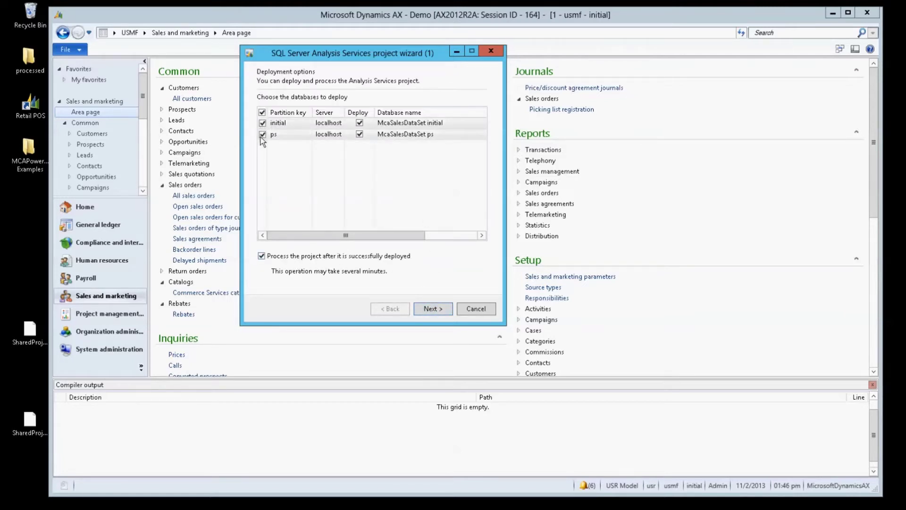
click(262, 136)
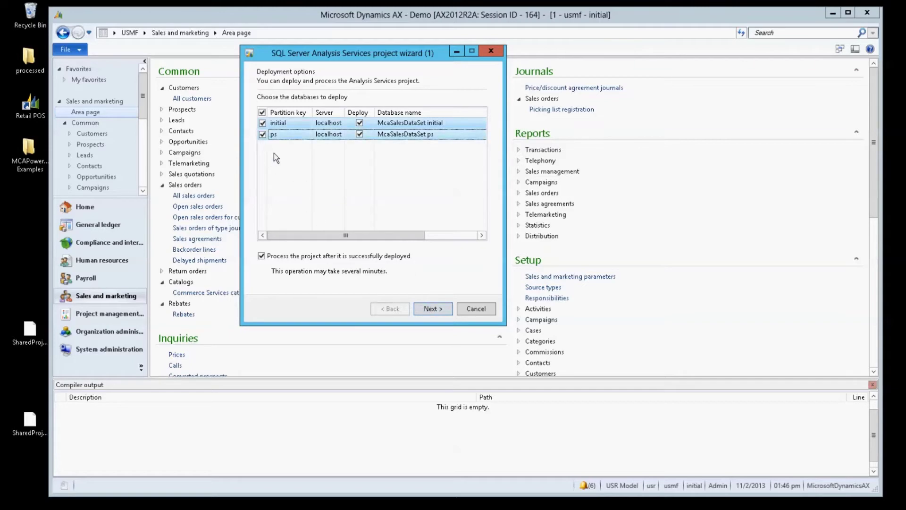
click(432, 309)
click(792, 499)
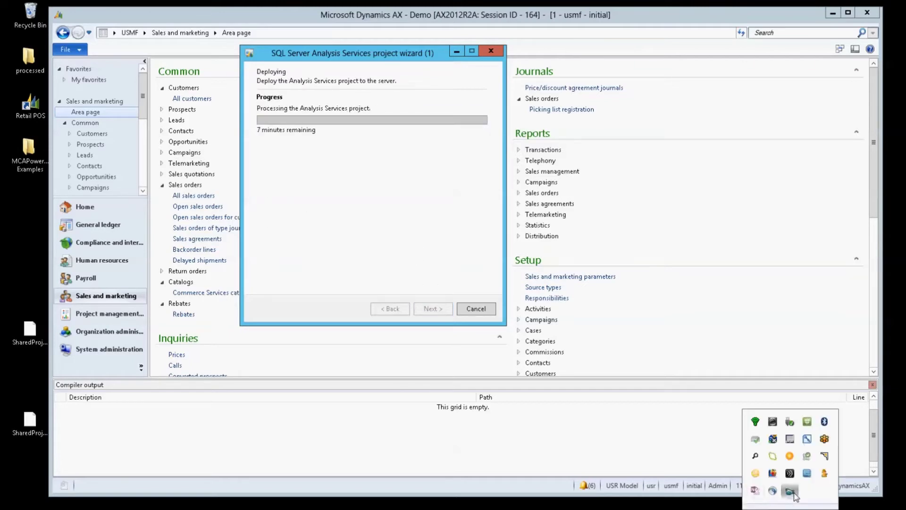
click(443, 309)
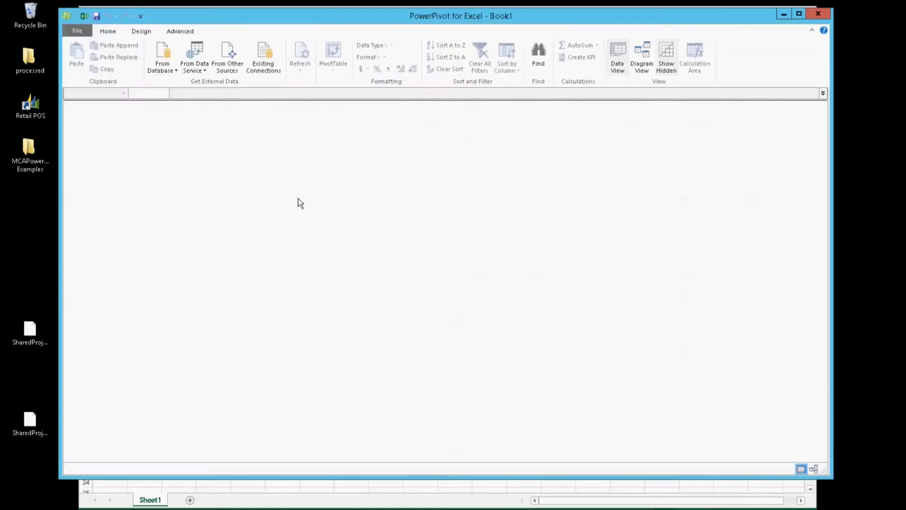
- Connect PowerPivot to the McaSalesDataSet initial database on local and test the connection successfully
click(162, 70)
click(180, 105)
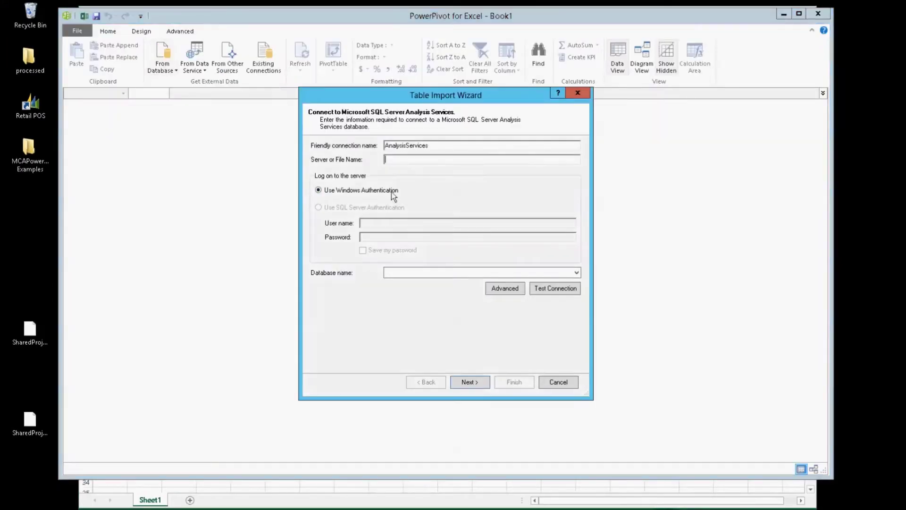
click(576, 273)
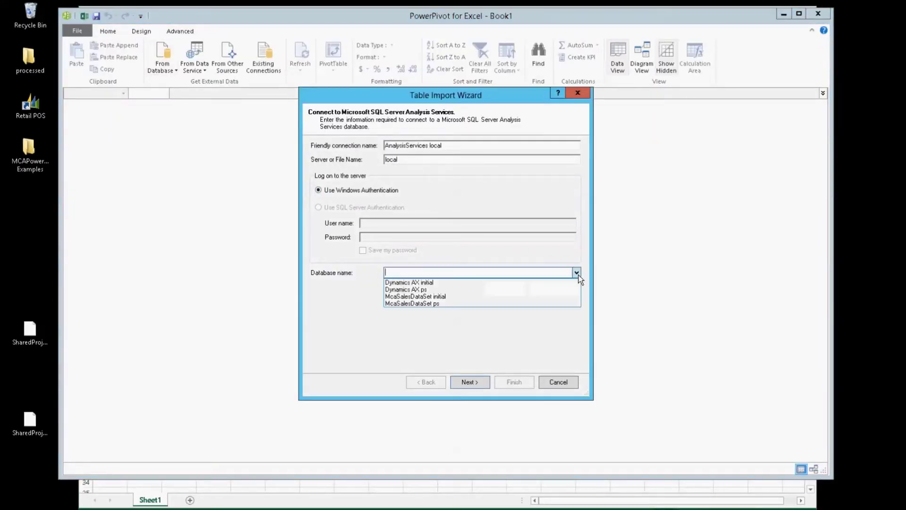
click(502, 297)
click(541, 291)
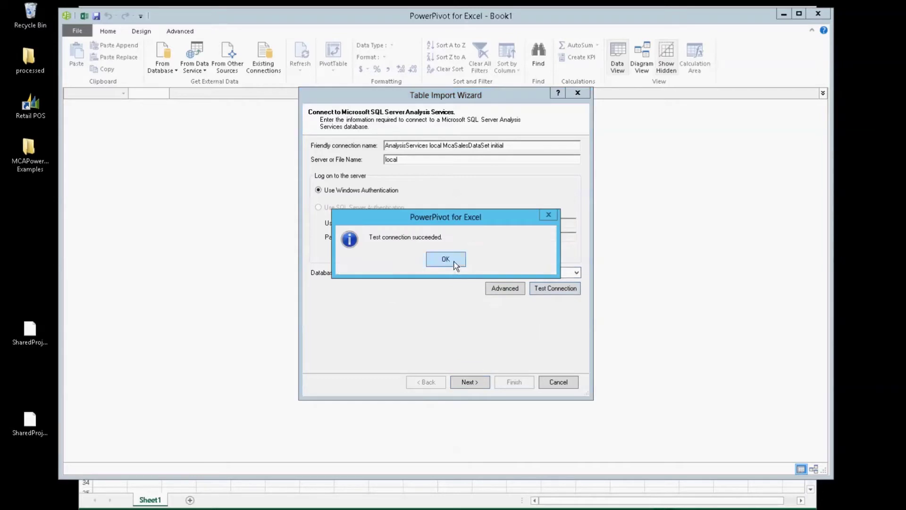
click(455, 263)
click(467, 384)
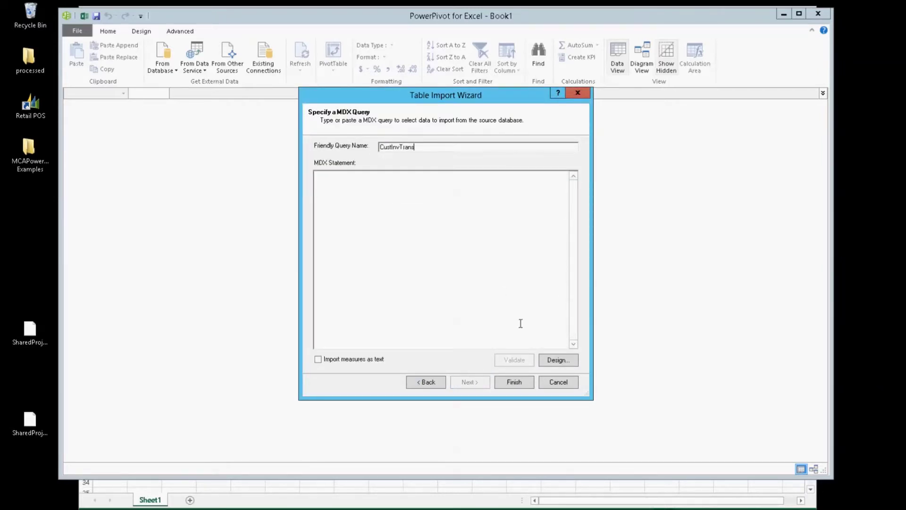
- Select the McaCustInvoiceTrans cube in the MDX query designer
click(364, 133)
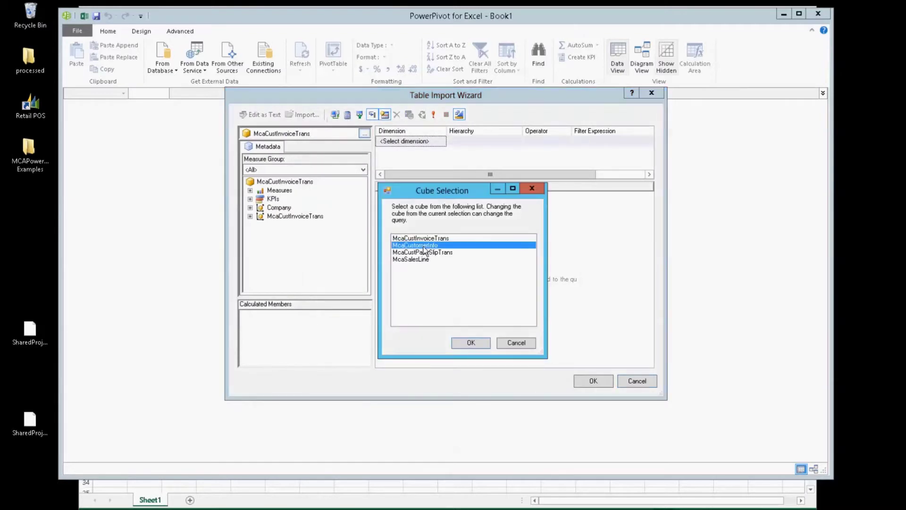
click(427, 259)
click(429, 239)
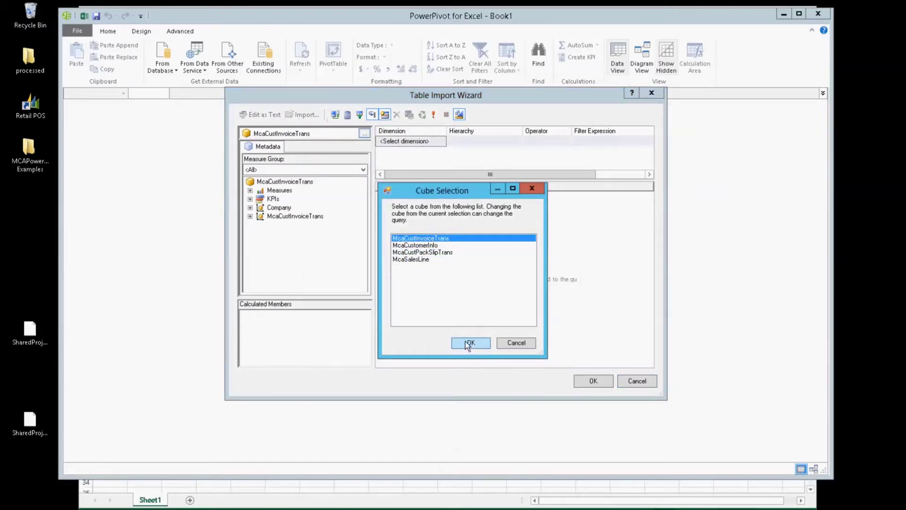
click(468, 343)
- Add Invoice, Invoice account, Line number, Lot ID and other attributes as query columns
double_click(295, 216)
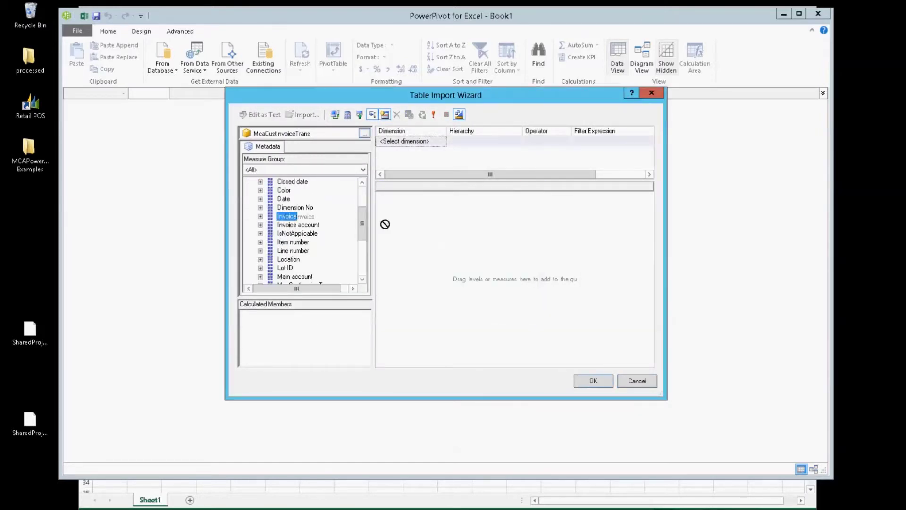
drag(385, 224, 394, 221)
drag(297, 225, 415, 222)
scroll(312, 243, down, 1)
drag(293, 225, 434, 220)
drag(285, 242, 436, 242)
scroll(315, 257, down, 1)
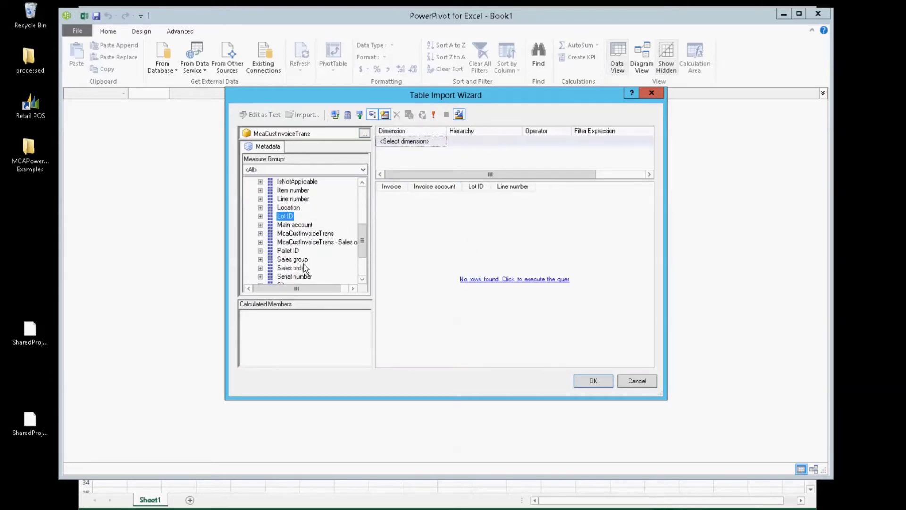
drag(304, 268, 428, 253)
scroll(321, 262, down, 2)
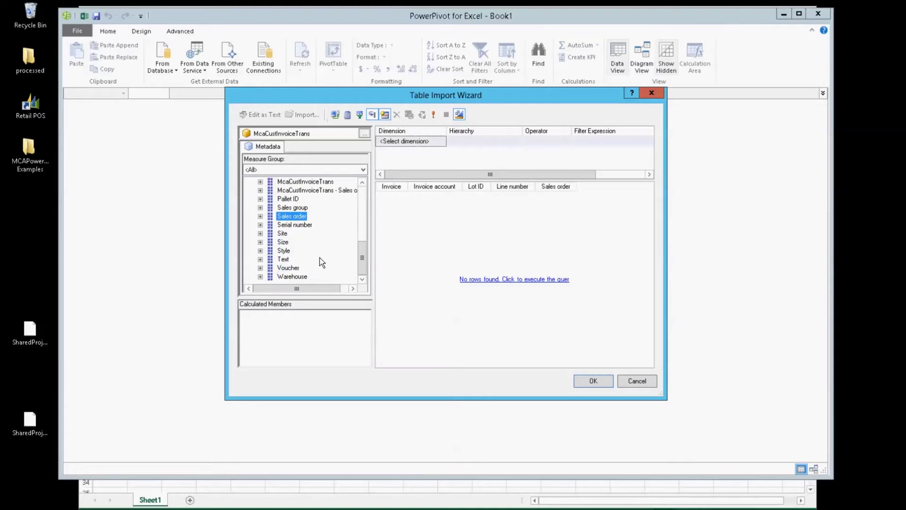
scroll(322, 263, up, 4)
drag(300, 211, 589, 212)
drag(362, 223, 366, 200)
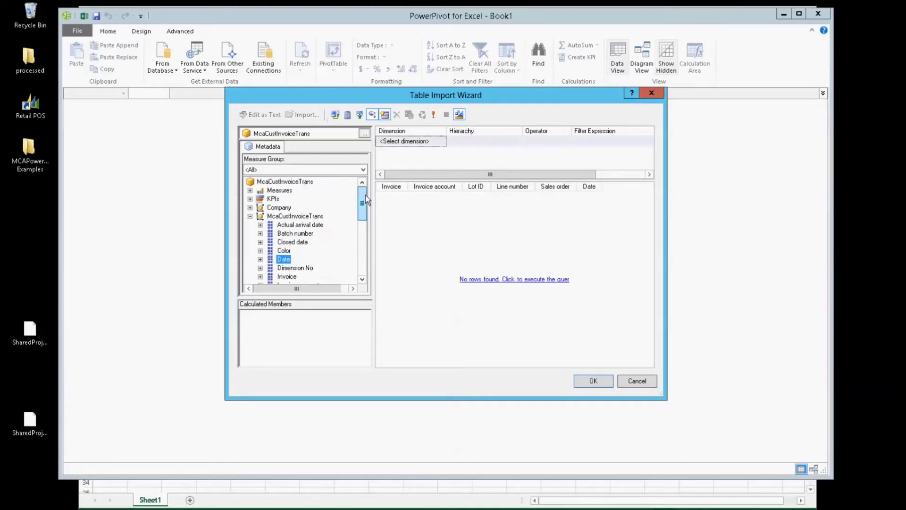
- Add the Quantity and Amount measures as query columns
click(250, 190)
click(260, 199)
drag(298, 224, 605, 236)
drag(297, 207, 613, 213)
- Filter the query to Company Equal USMF and import the 5,803 rows
click(411, 141)
click(446, 141)
click(392, 151)
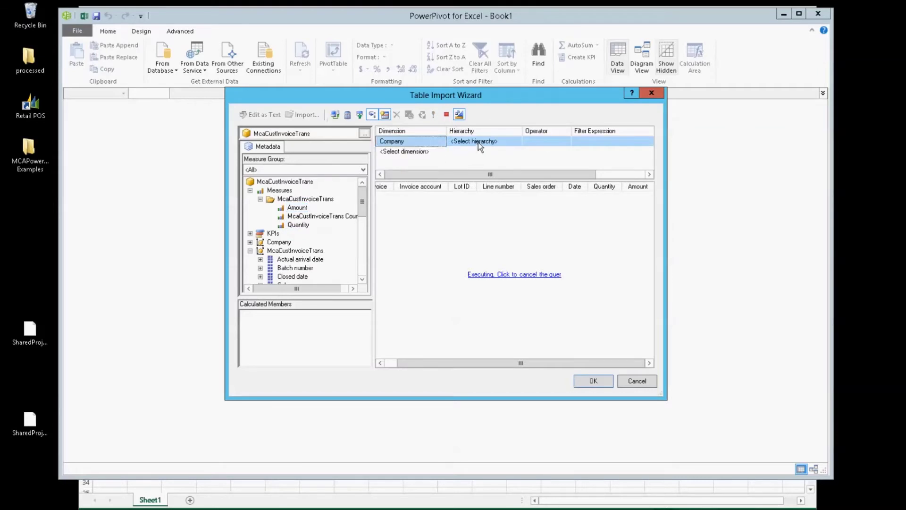
click(480, 142)
click(477, 166)
click(543, 142)
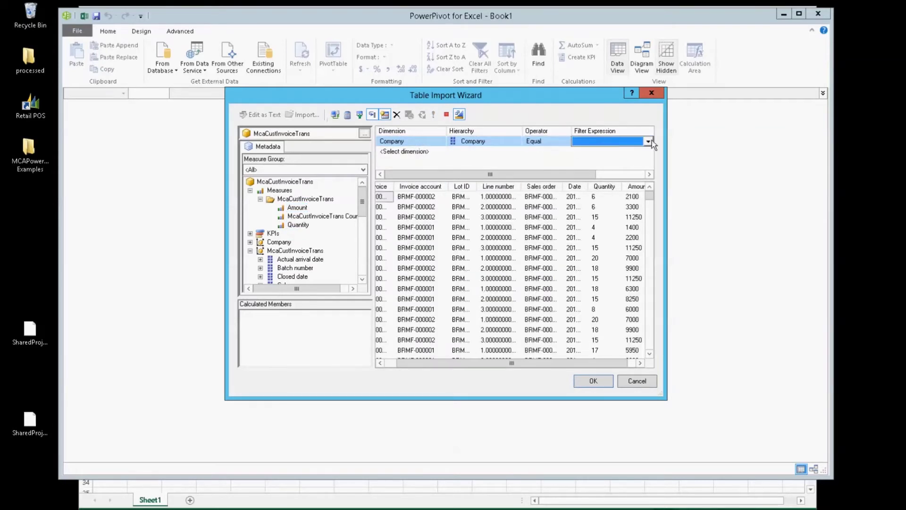
click(649, 141)
scroll(615, 186, down, 3)
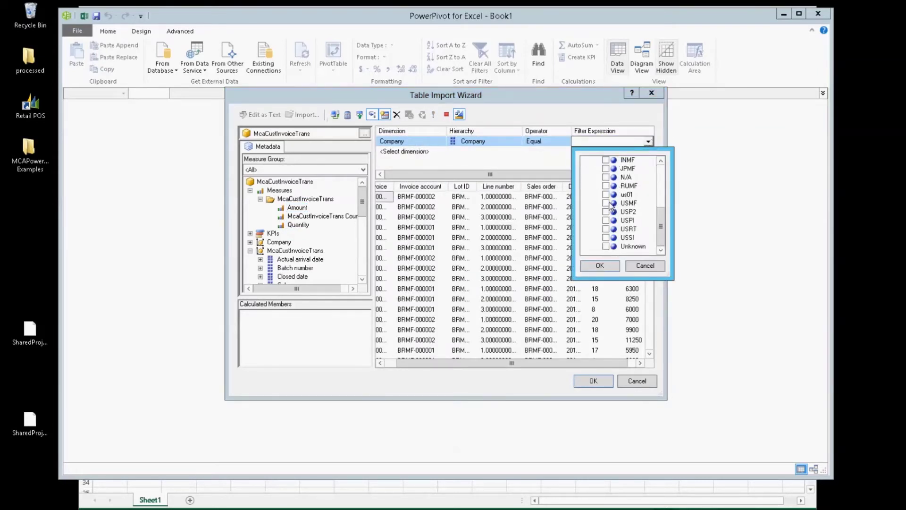
click(599, 265)
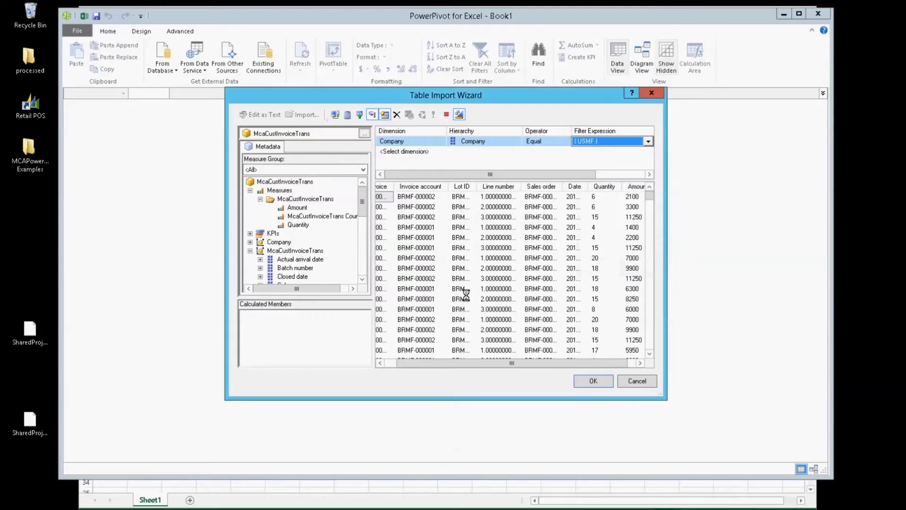
click(594, 381)
click(519, 384)
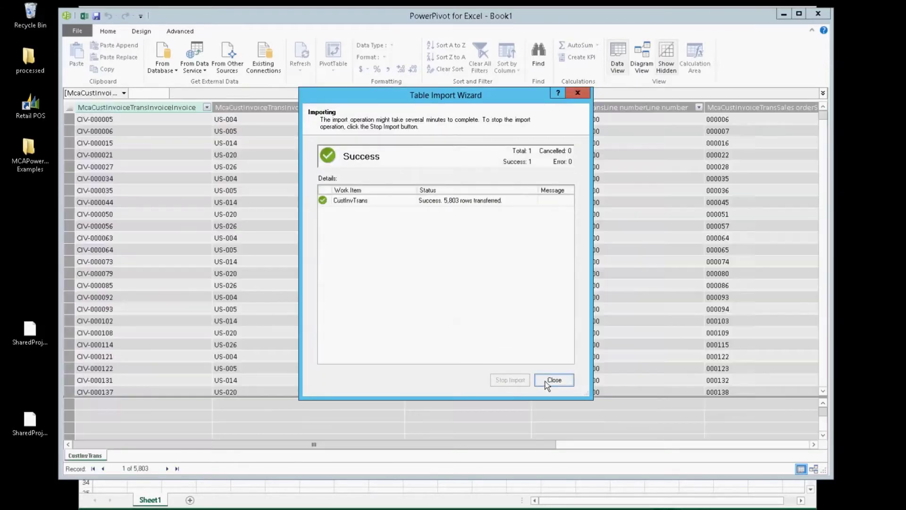
- Close the import summary and arrange the Customer, SalesLine, CustInvTrans and CustPackTrans tables in Diagram View
click(552, 380)
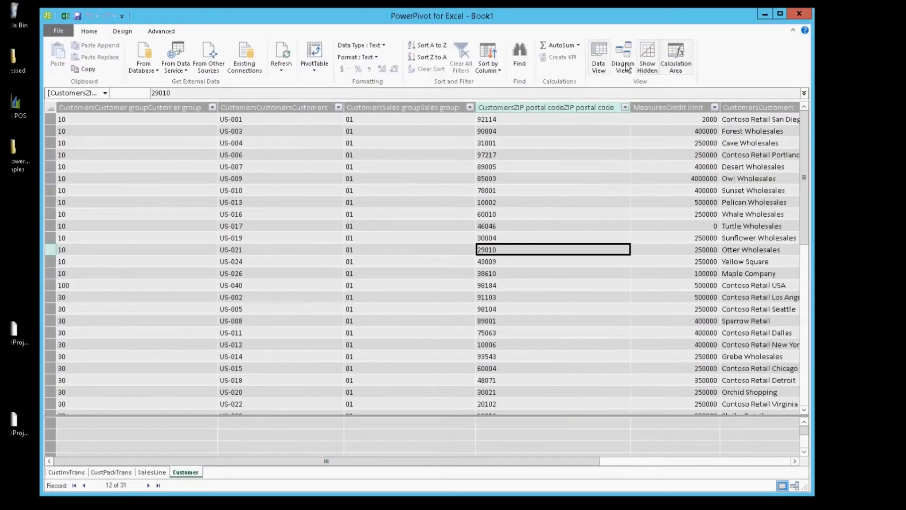
click(626, 67)
mouse_move(569, 166)
mouse_down()
mouse_move(591, 160)
mouse_move(570, 152)
mouse_up()
drag(441, 269, 467, 242)
drag(350, 369, 350, 346)
drag(573, 376, 366, 360)
click(307, 349)
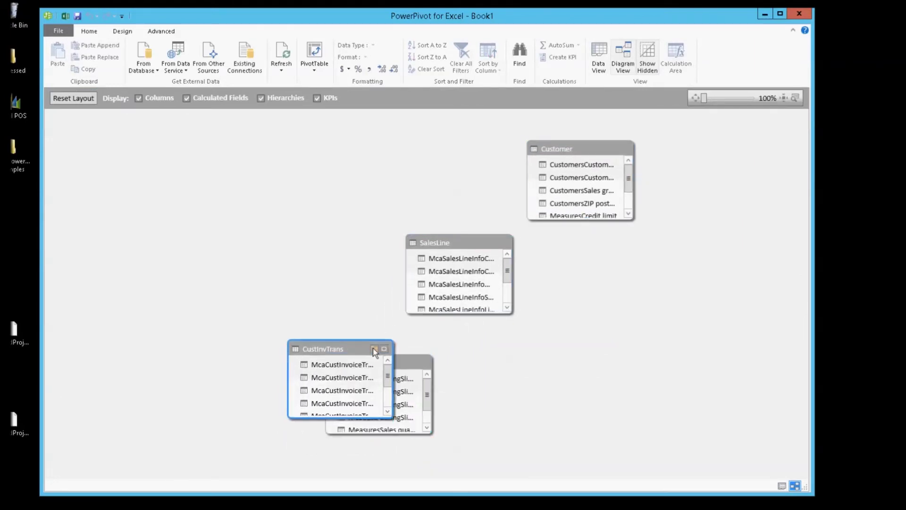
drag(307, 349, 503, 348)
drag(394, 358, 386, 349)
- Relate SalesLine to Customer on the customer account column
right_click(468, 242)
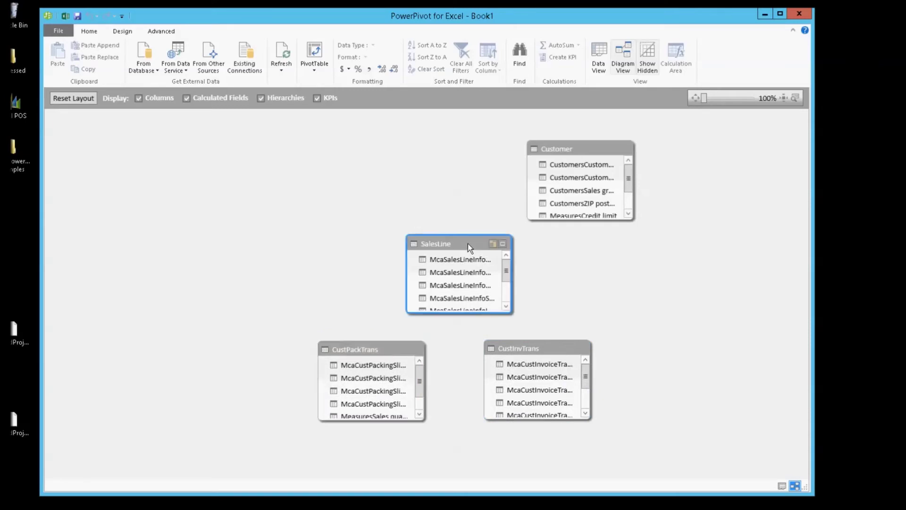
click(500, 255)
click(588, 267)
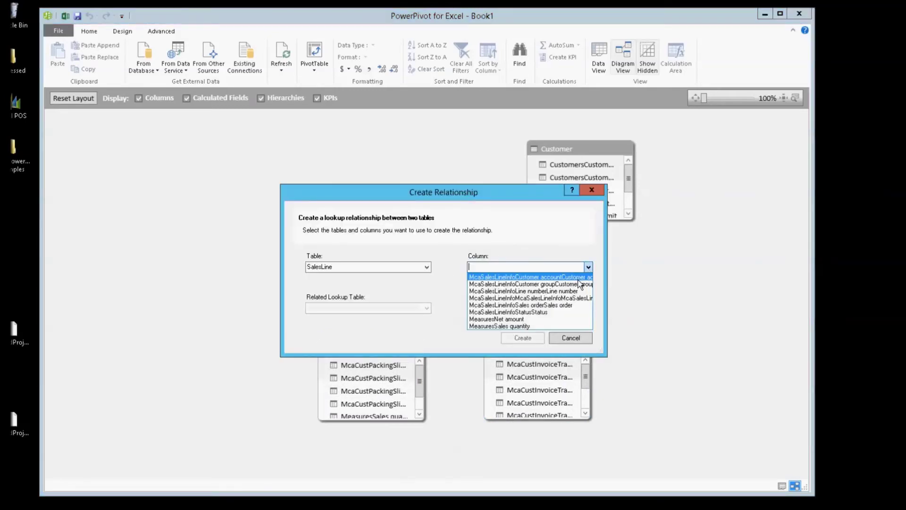
click(524, 275)
click(427, 308)
click(390, 332)
click(588, 307)
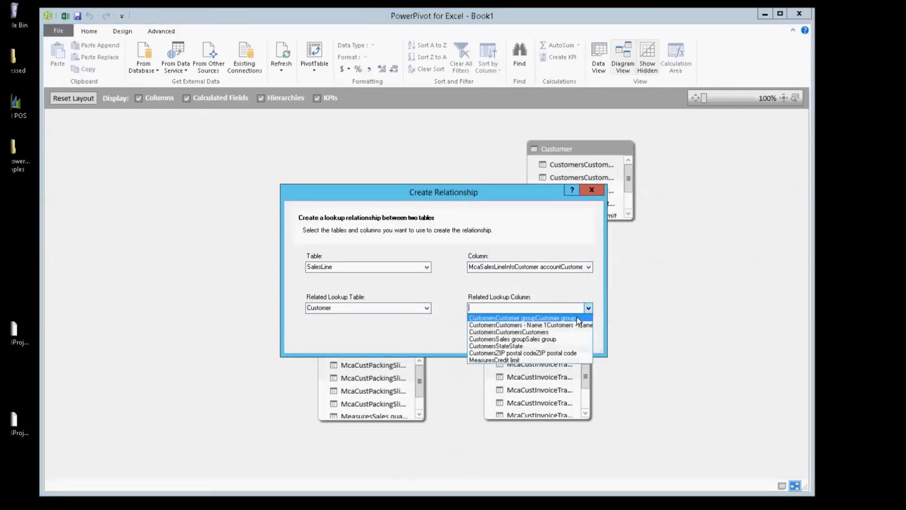
click(571, 320)
click(522, 338)
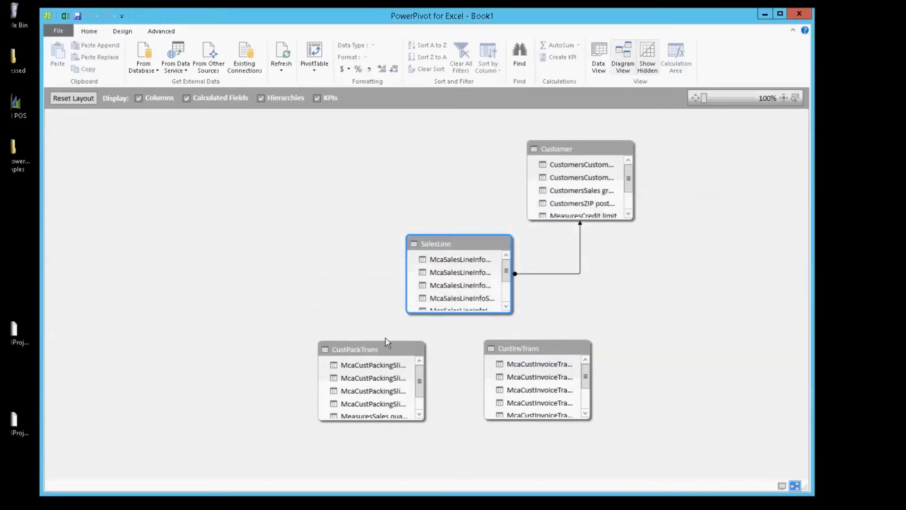
- Relate CustPackTrans to SalesLine on Lot ID
right_click(372, 346)
click(417, 354)
click(588, 267)
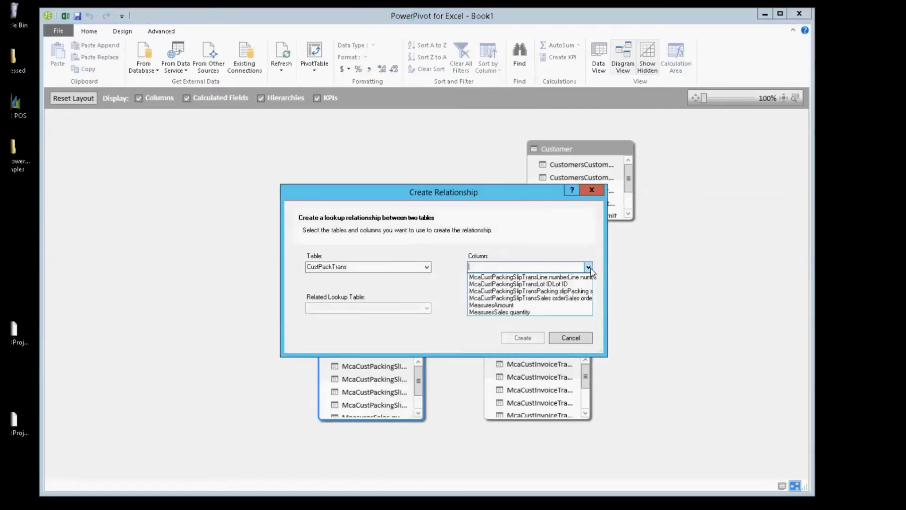
click(576, 285)
click(427, 308)
click(359, 325)
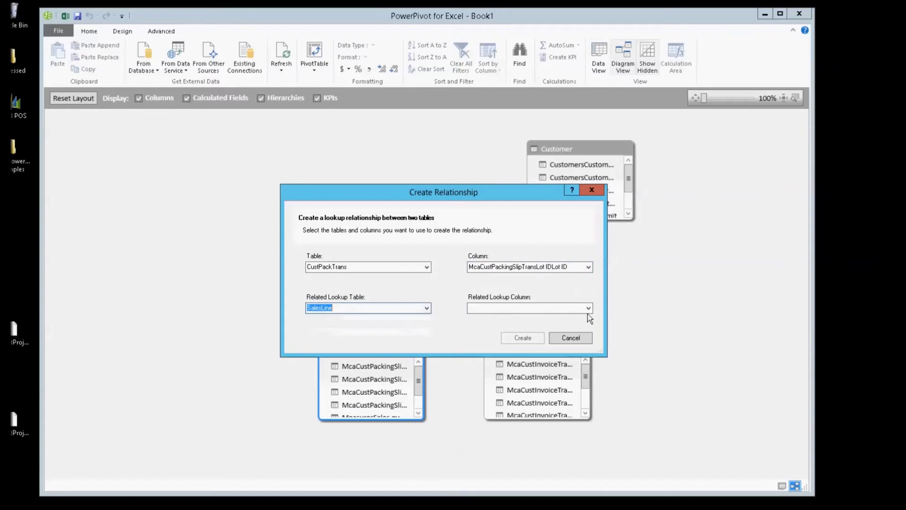
click(588, 308)
click(534, 339)
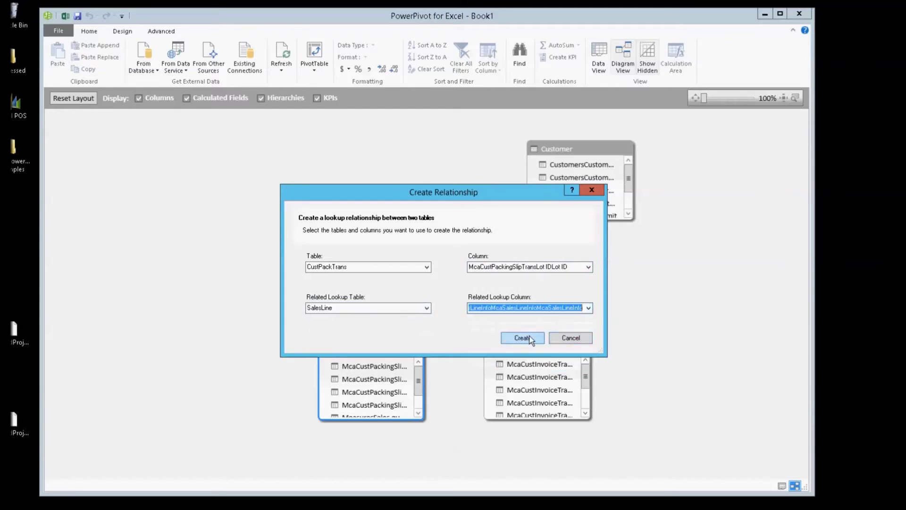
click(522, 338)
- Relate CustInvTrans to SalesLine on Lot ID
click(523, 349)
right_click(522, 347)
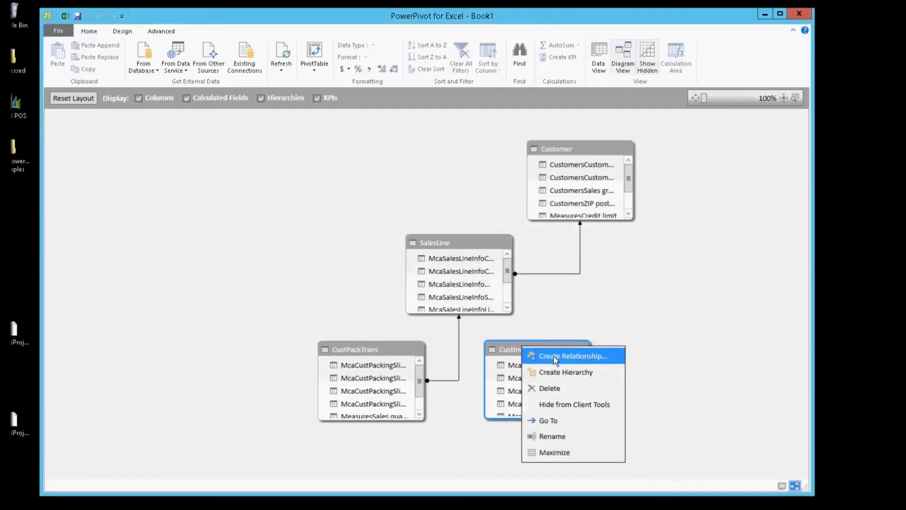
click(553, 353)
click(588, 267)
click(509, 291)
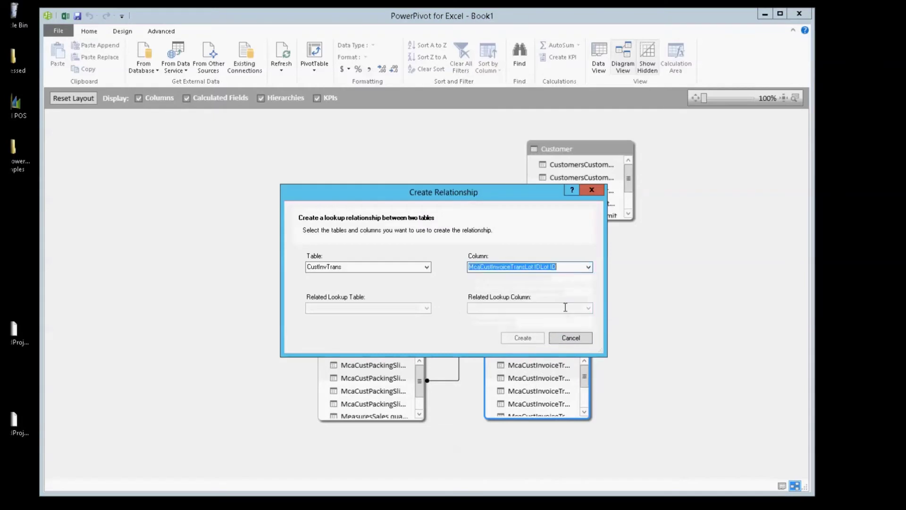
click(426, 308)
click(398, 325)
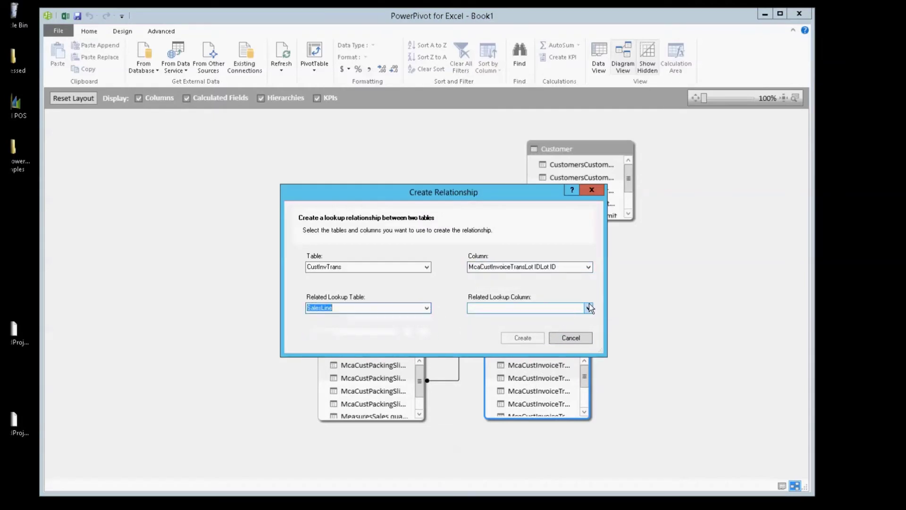
click(588, 307)
click(566, 340)
click(523, 335)
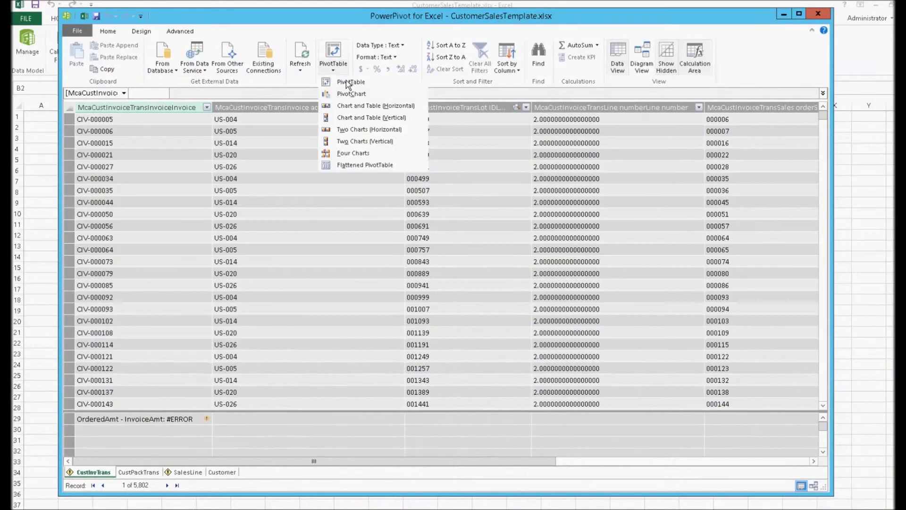
- Insert a PowerPivot PivotTable with rows for customer group, customer account, sales order and line number
click(343, 81)
click(479, 302)
click(645, 212)
drag(728, 226, 710, 442)
drag(773, 217, 719, 460)
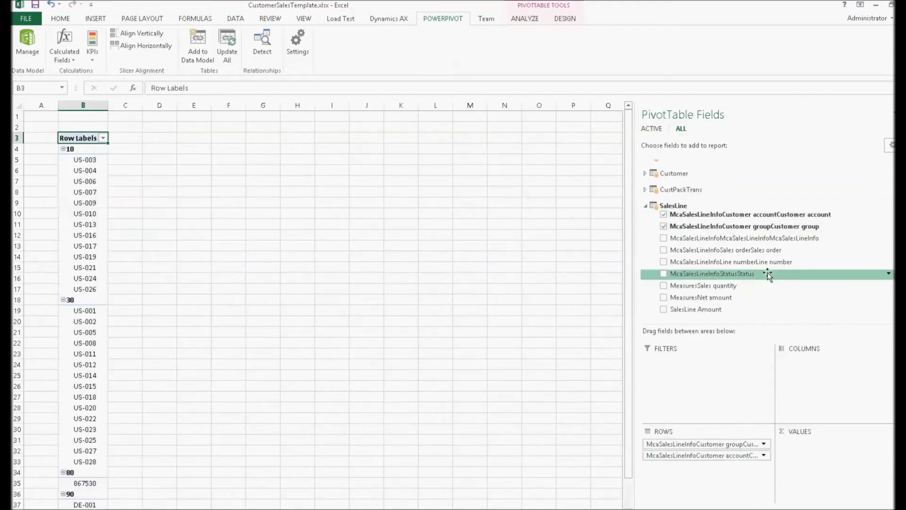
click(717, 249)
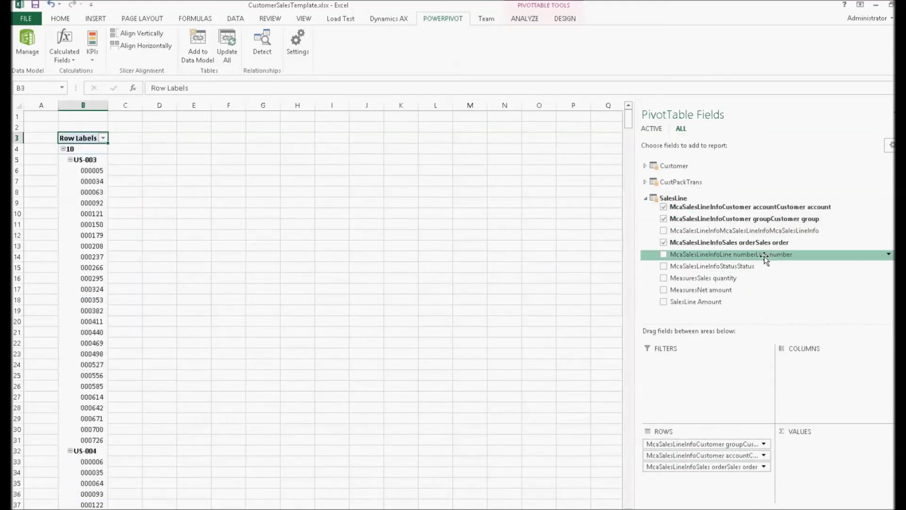
drag(732, 254, 733, 493)
- Switch the PivotTable report layout to tabular form
click(91, 224)
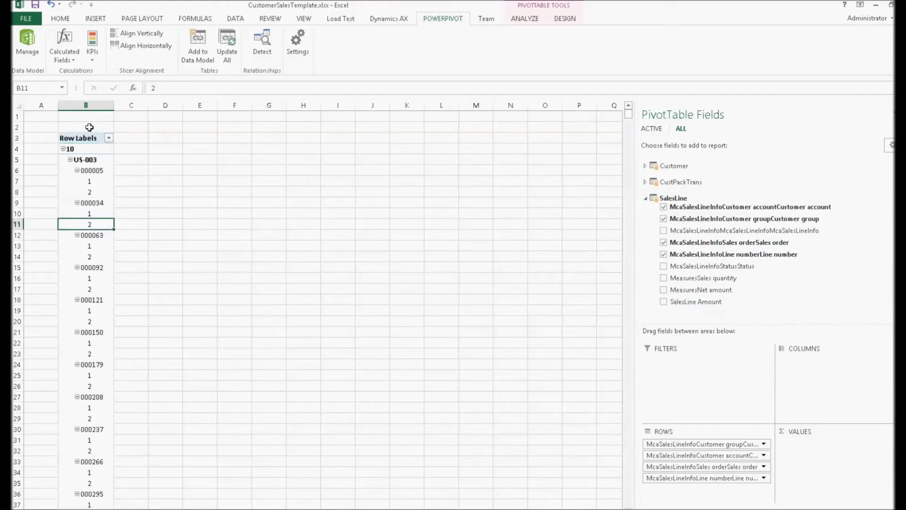
click(304, 19)
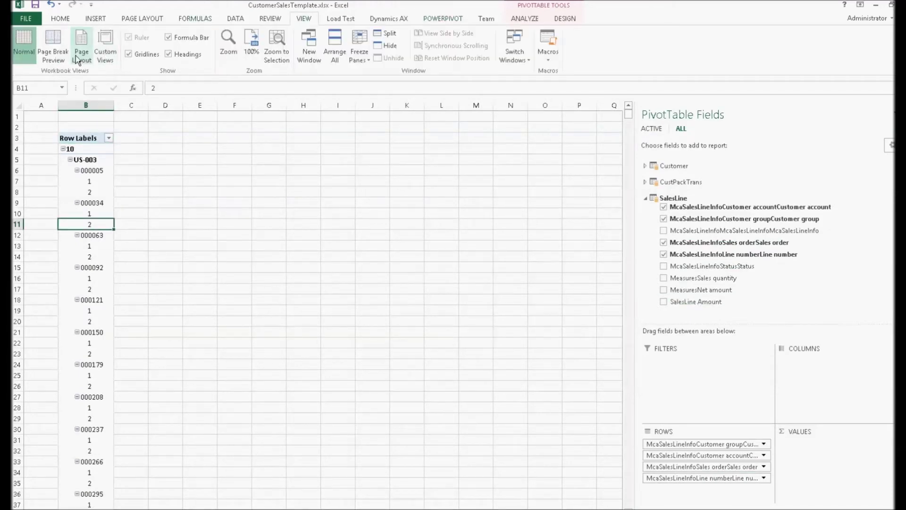
scroll(89, 62, down, 6)
click(88, 64)
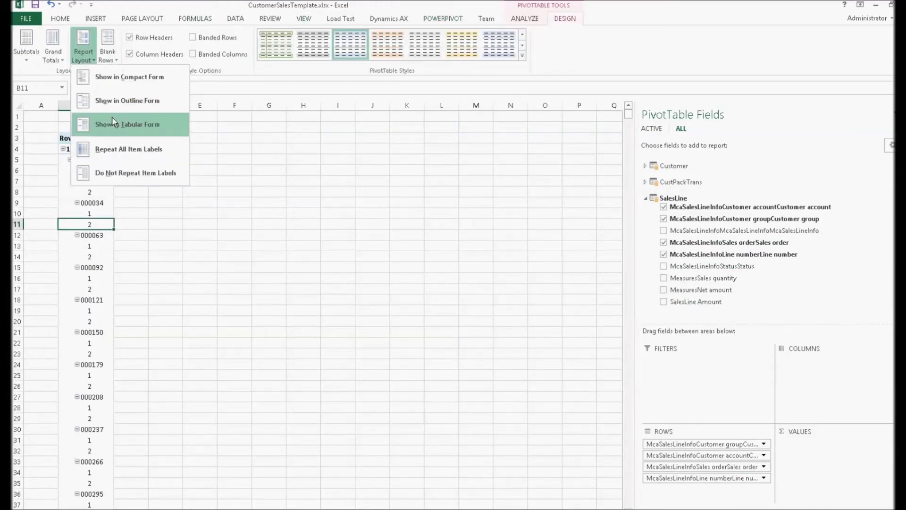
click(212, 3)
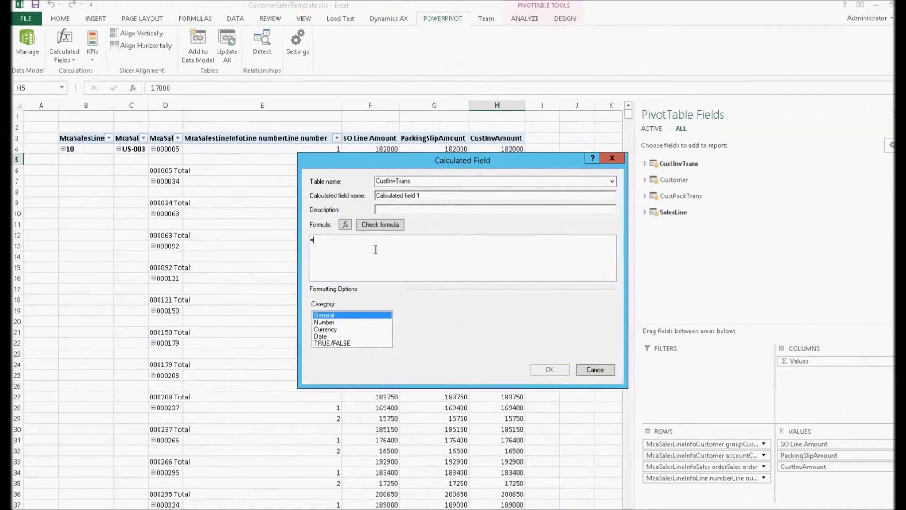
- Add calculated field 'SO Amount - Inv Amount' defined as [SO Line Amount]-[CustInvAmount], after checking the formula
text([)
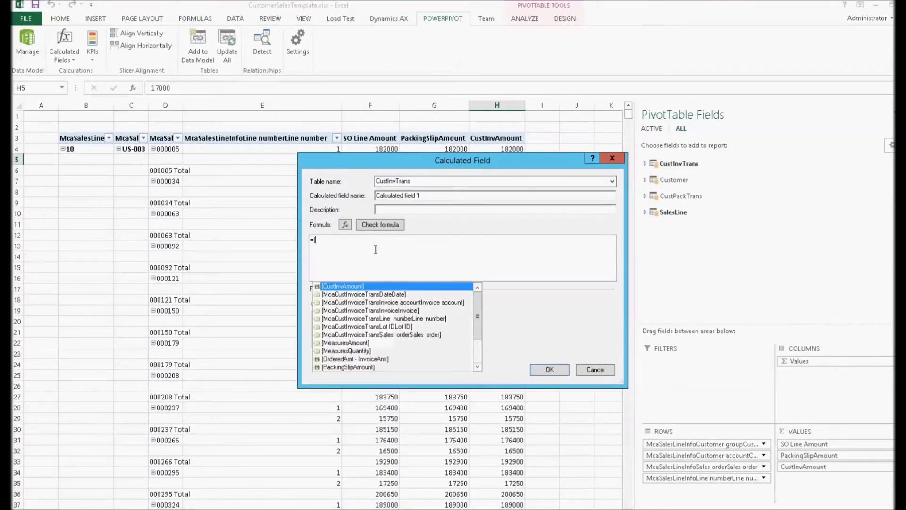
key(Down)
key(Down)
key(Down)
key(Down)
key(Down)
key(Down)
key(Down)
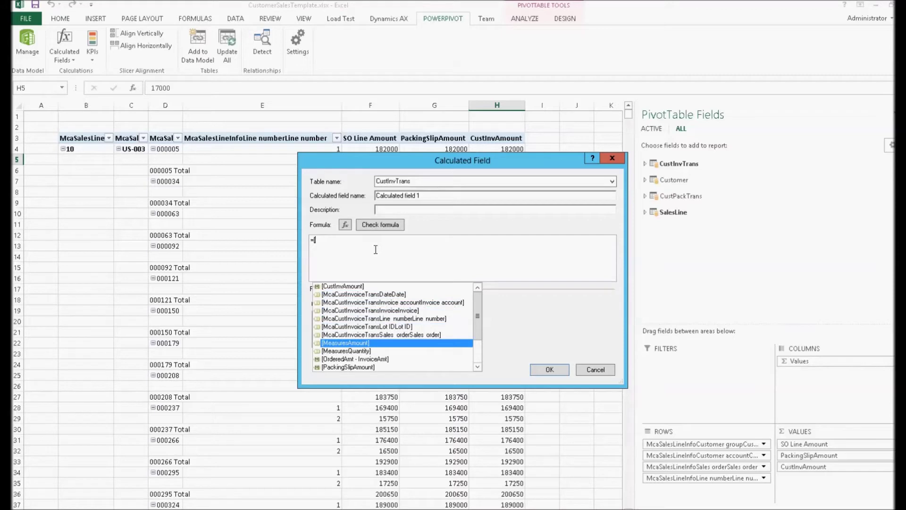
key(Down)
key(Down)
key(Down)
key(Down)
key(Tab)
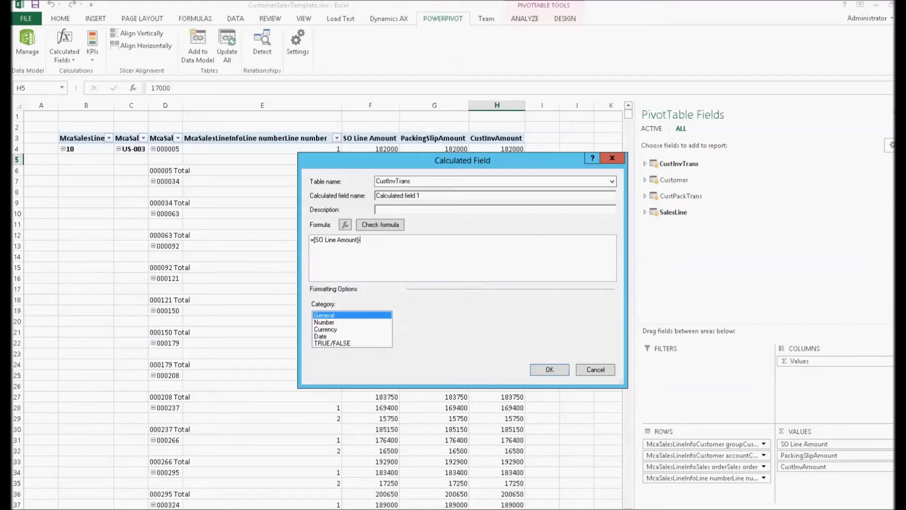
text(-[)
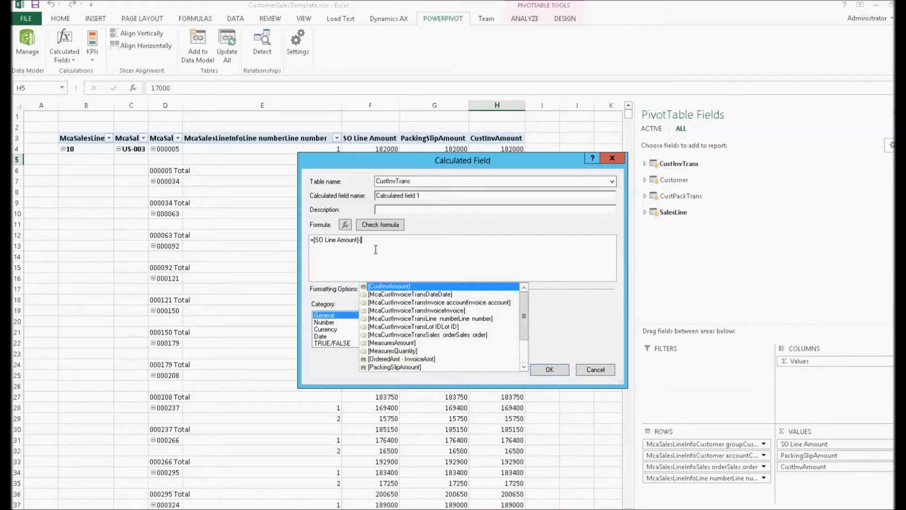
key(Tab)
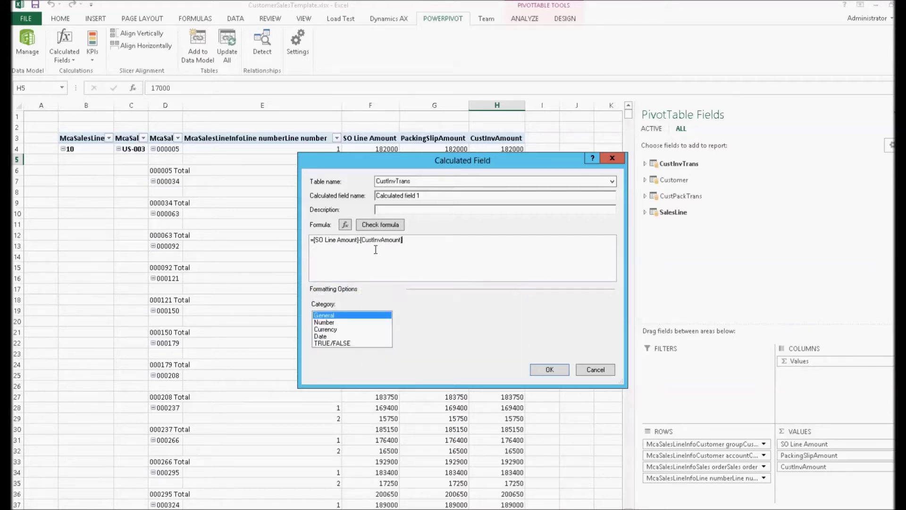
click(380, 226)
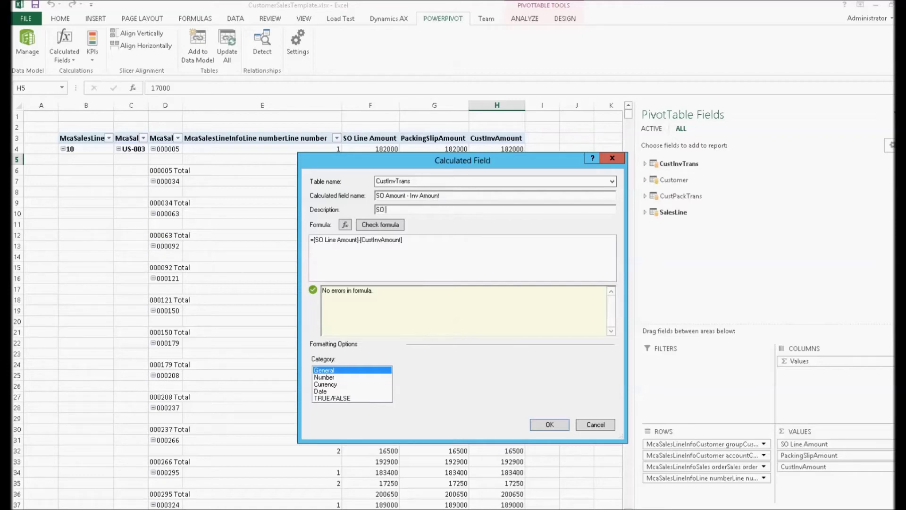
click(548, 423)
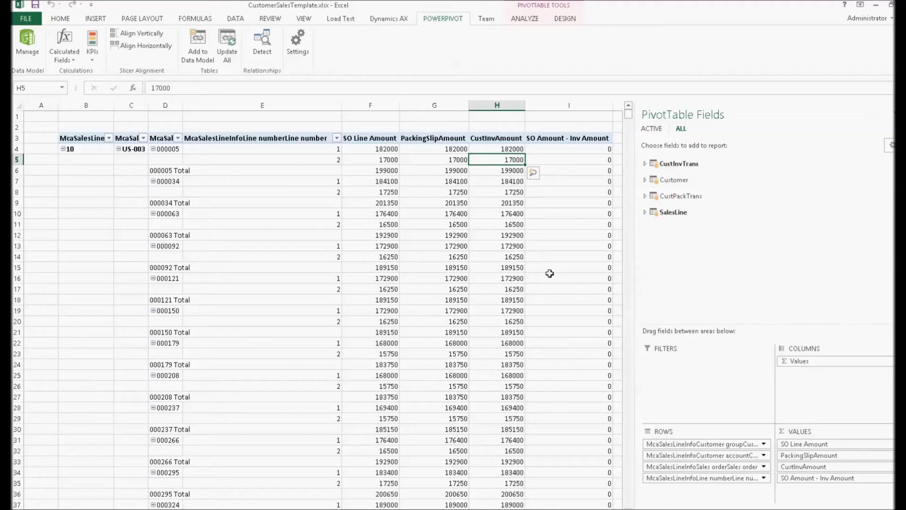
- Apply a blue Medium PivotTable style to the pivot
click(556, 149)
click(564, 18)
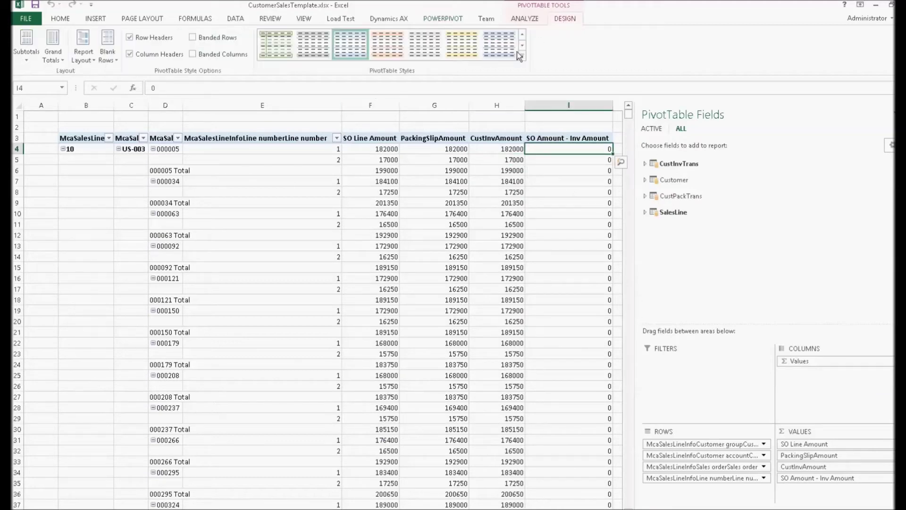
click(522, 59)
click(317, 257)
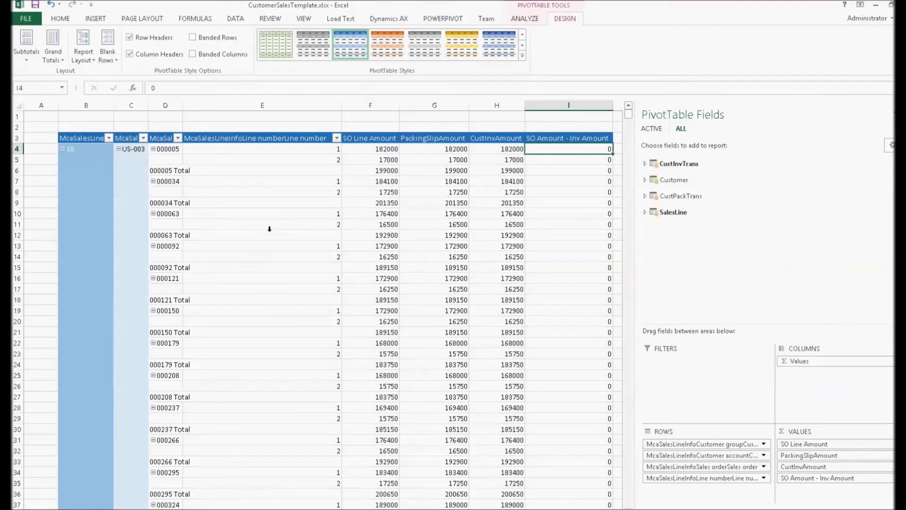
- Turn off subtotals for the sales order field
click(175, 171)
right_click(175, 171)
click(245, 245)
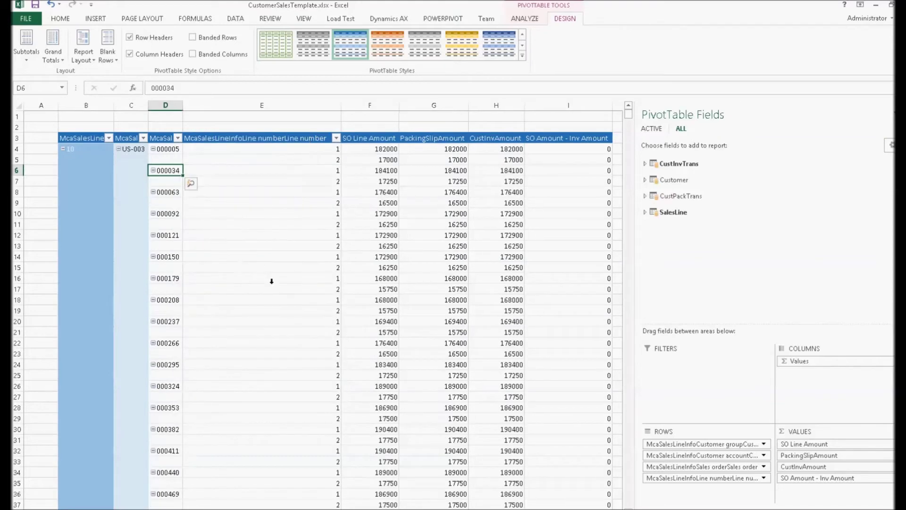
scroll(293, 302, down, 10)
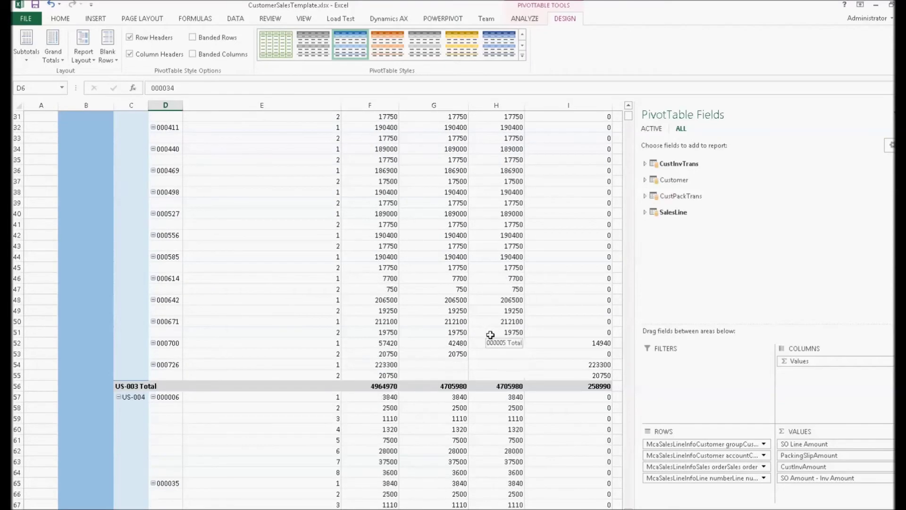
scroll(494, 336, up, 2)
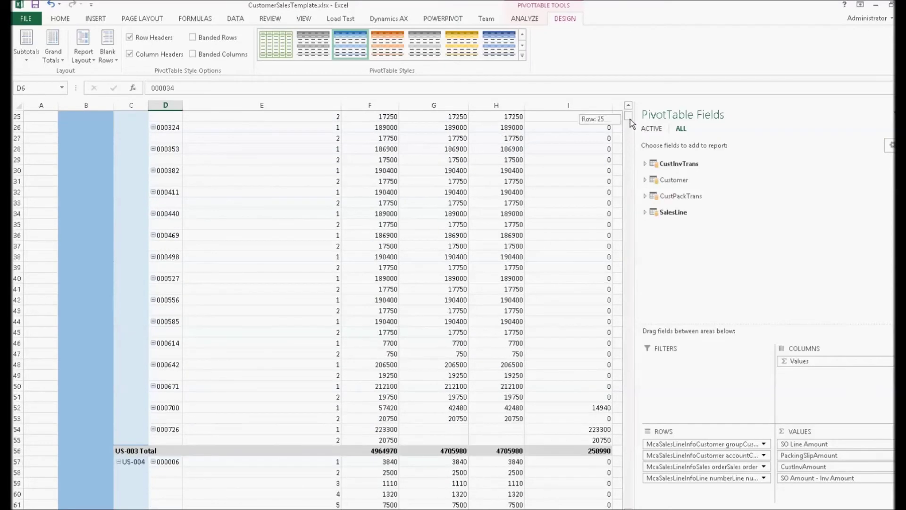
drag(631, 124, 630, 116)
click(585, 148)
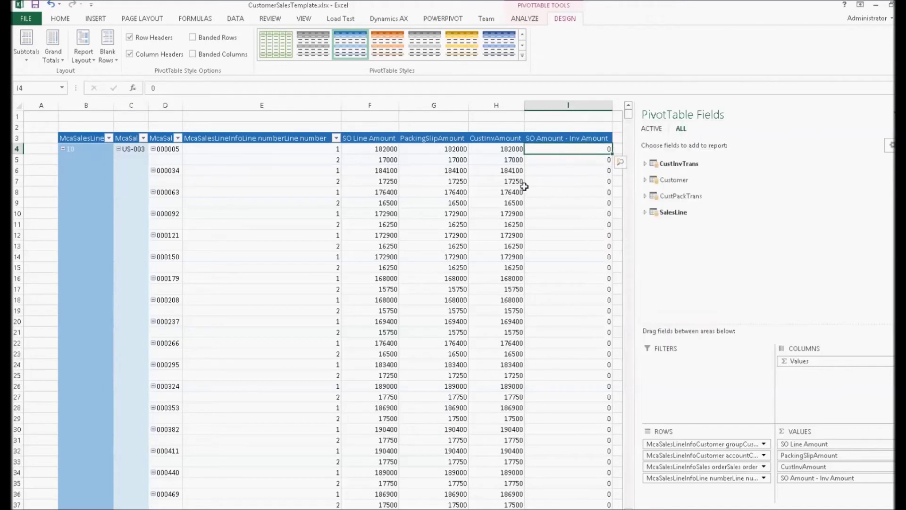
click(95, 18)
- Add a customer group slicer from all tables and filter the pivot to group 30
click(543, 43)
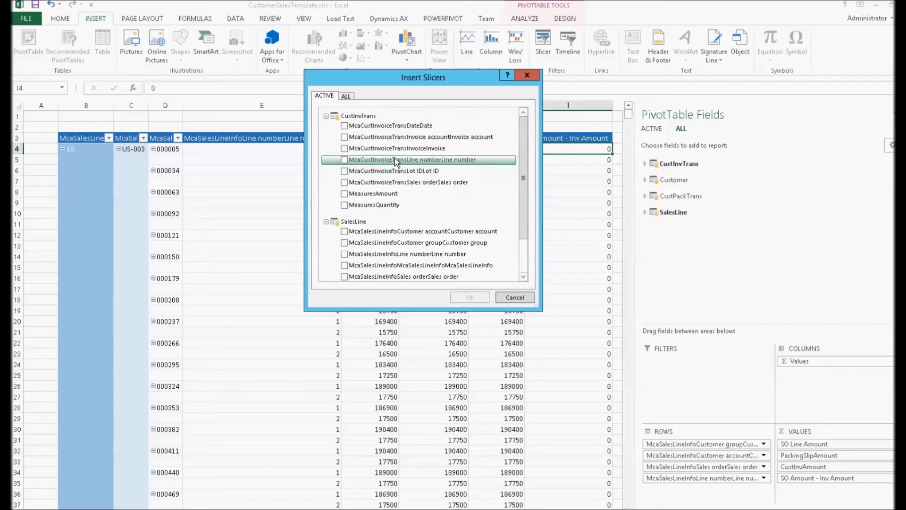
click(346, 96)
click(369, 235)
click(466, 296)
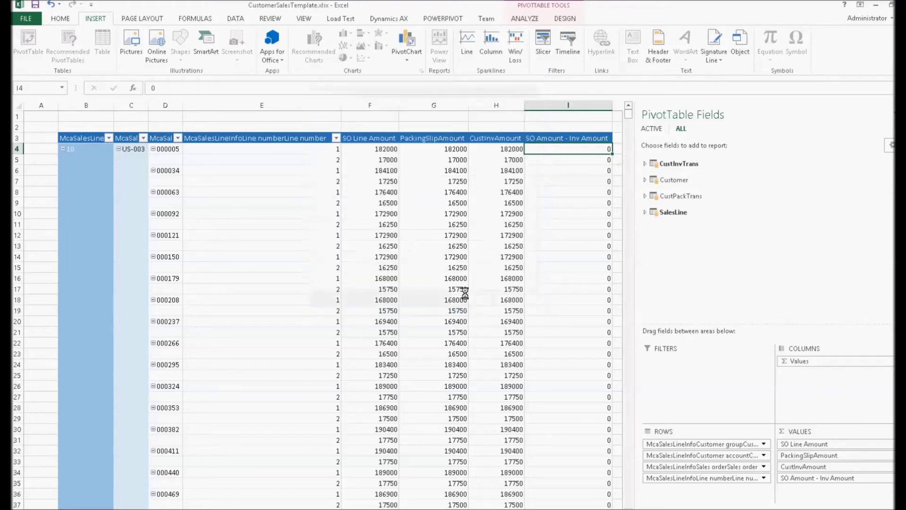
click(304, 282)
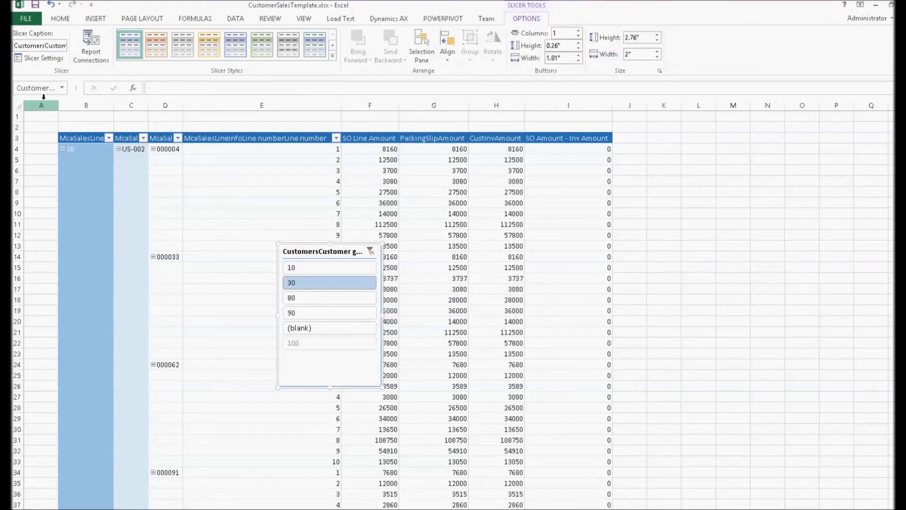
- Insert four columns left of the pivot, place and enlarge the slicer there, then show the quantity pivot
drag(44, 97, 153, 105)
right_click(153, 106)
click(179, 202)
drag(460, 257, 80, 142)
drag(137, 274, 164, 315)
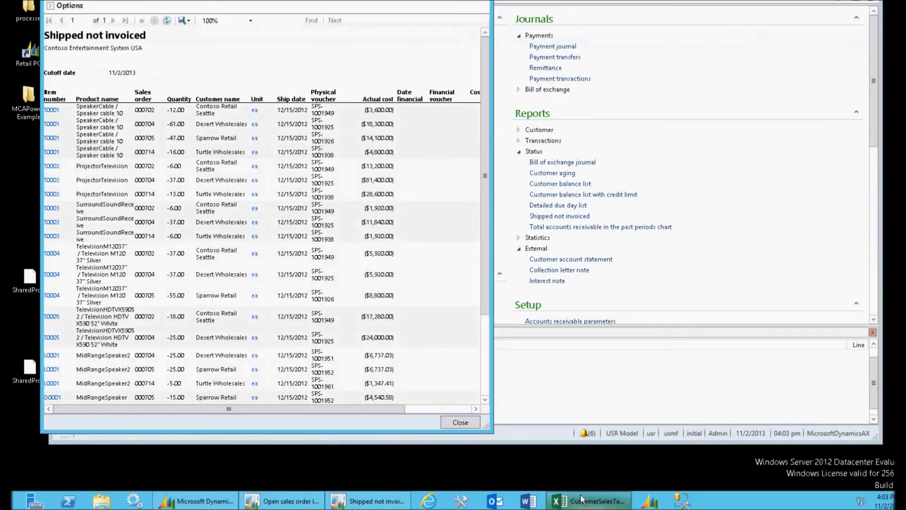
click(595, 504)
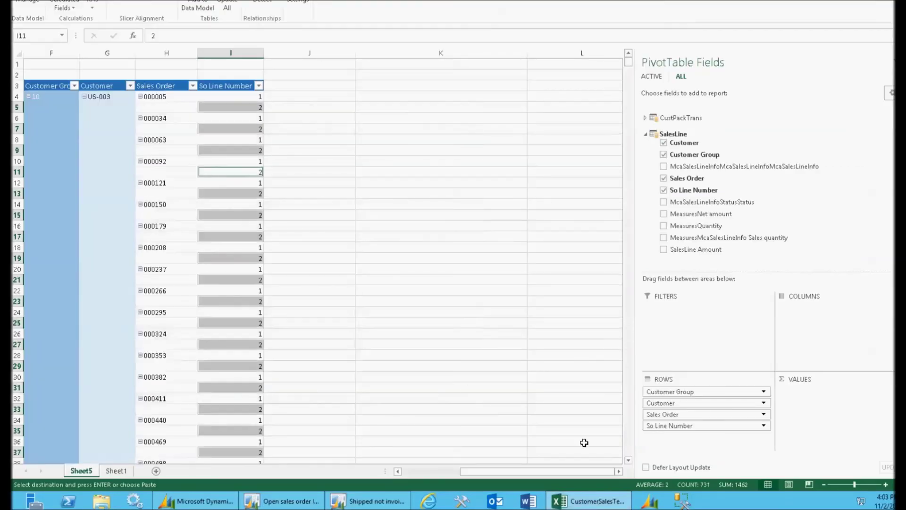
drag(675, 396, 678, 394)
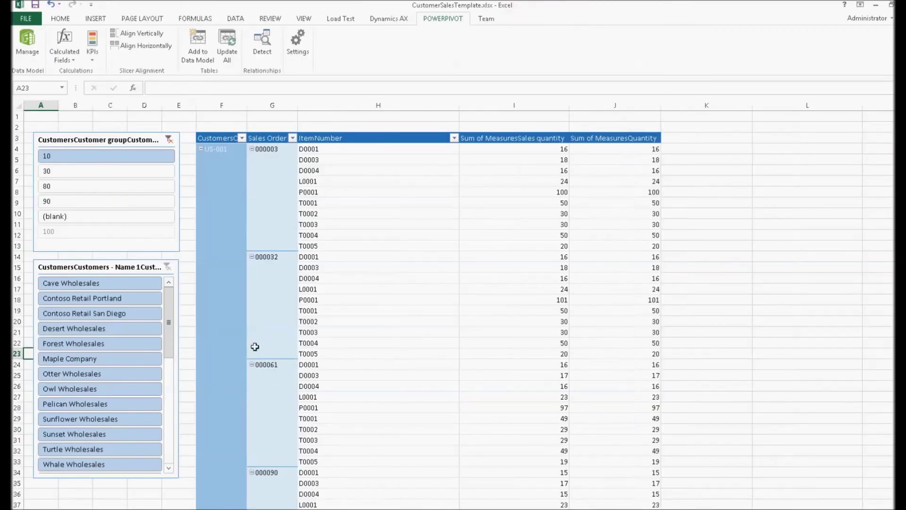
- Filter the quantity pivot through Cave Wholesales, Maple Company, Owl Wholesales, ending on Sunset Wholesales, then restore the window
click(122, 286)
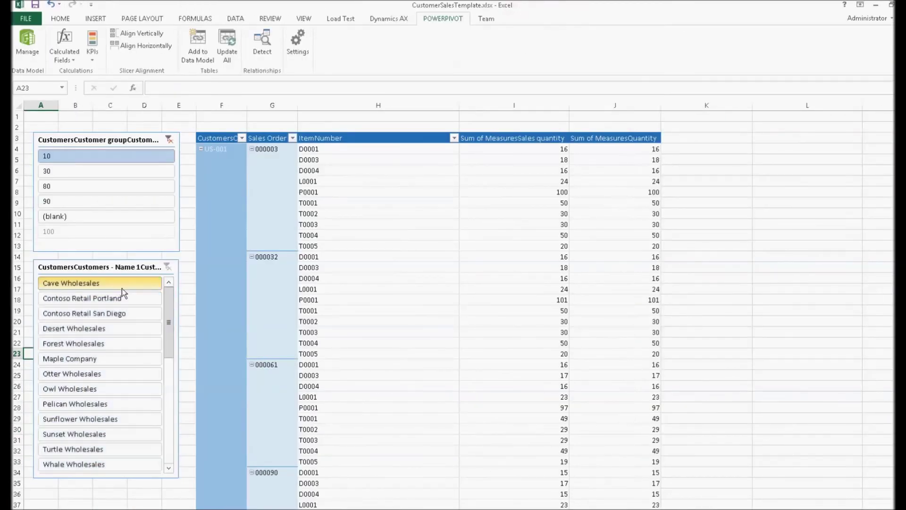
click(89, 359)
click(108, 389)
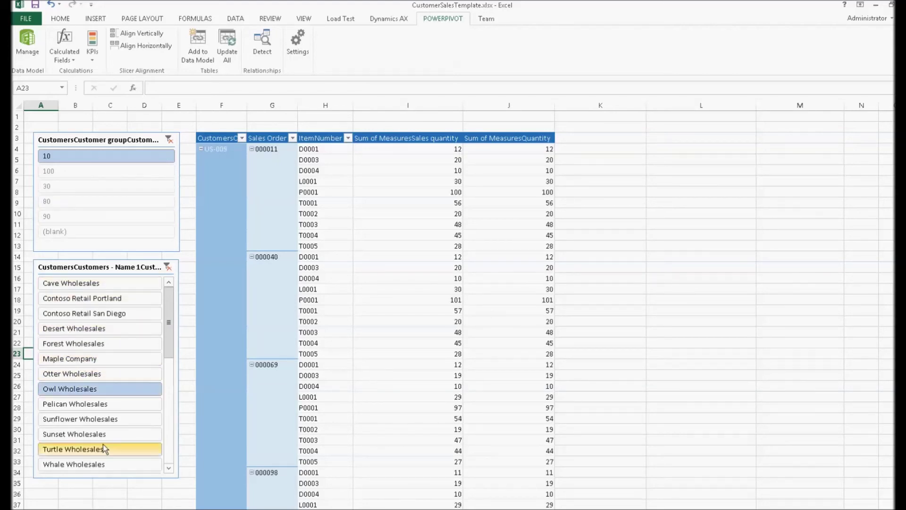
click(101, 434)
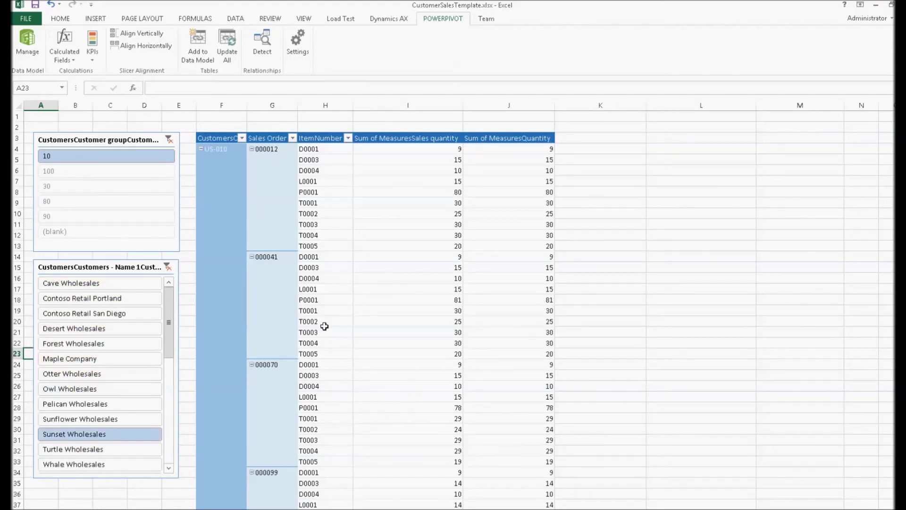
double_click(817, 9)
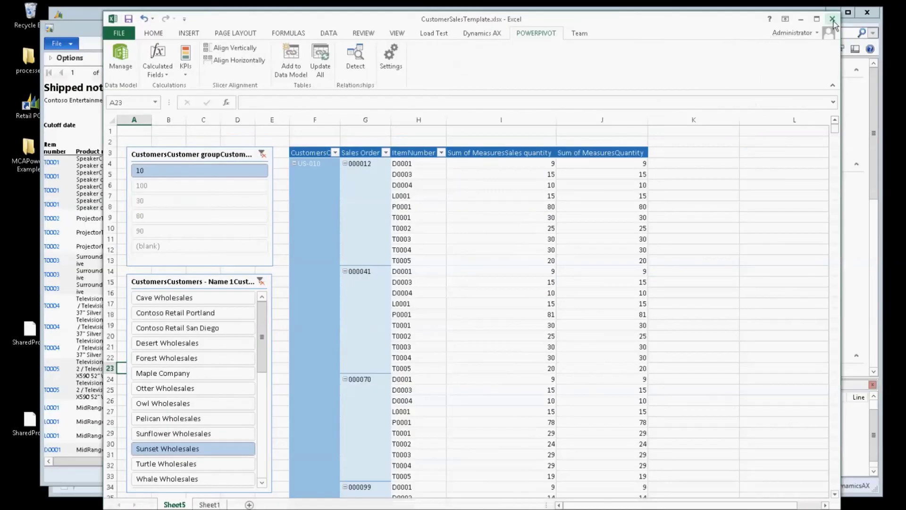